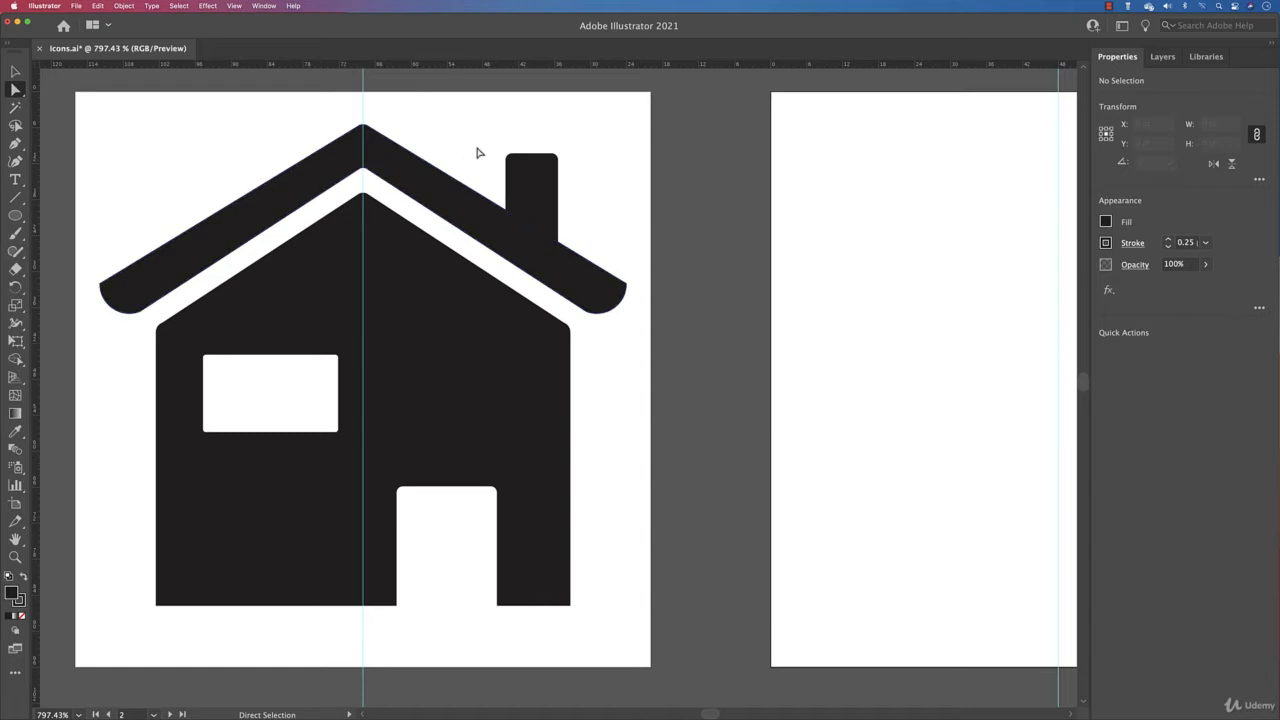
Step: Draw a circle about 44.5 pt in diameter centred on the guide of the empty second icon artboard and remove its fill
{"action": "left_click_drag", "start_coordinate": [868, 277], "coordinate": [371, 285]}
{"action": "left_click", "coordinate": [15, 216]}
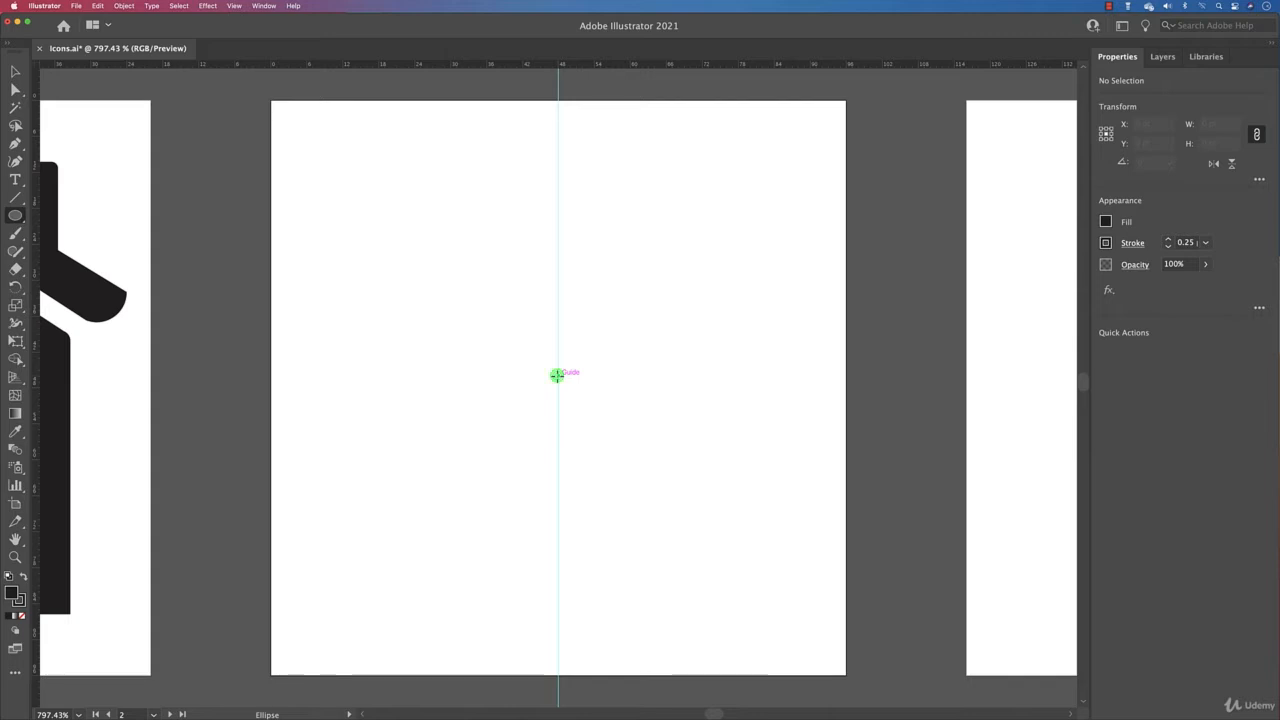
{"action": "left_click_drag", "start_coordinate": [557, 375], "coordinate": [697, 441]}
{"action": "left_click", "coordinate": [1106, 222]}
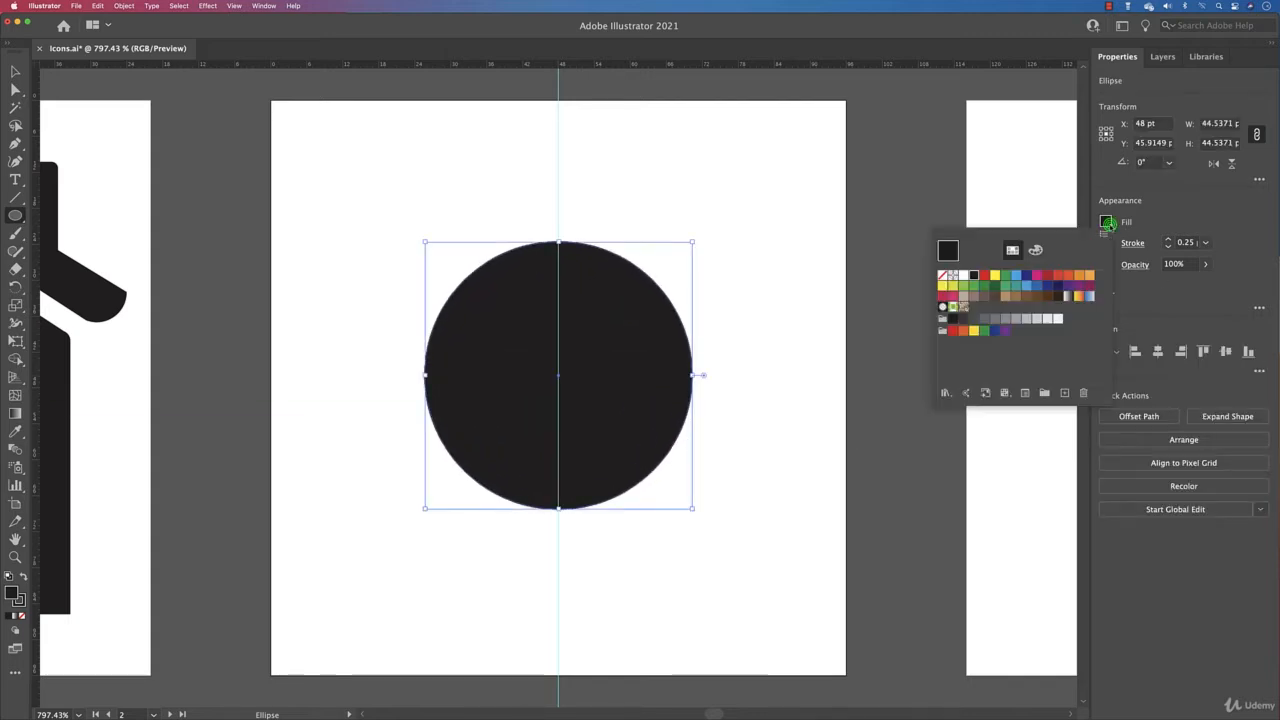
{"action": "left_click", "coordinate": [943, 276]}
{"action": "left_click", "coordinate": [1180, 212]}
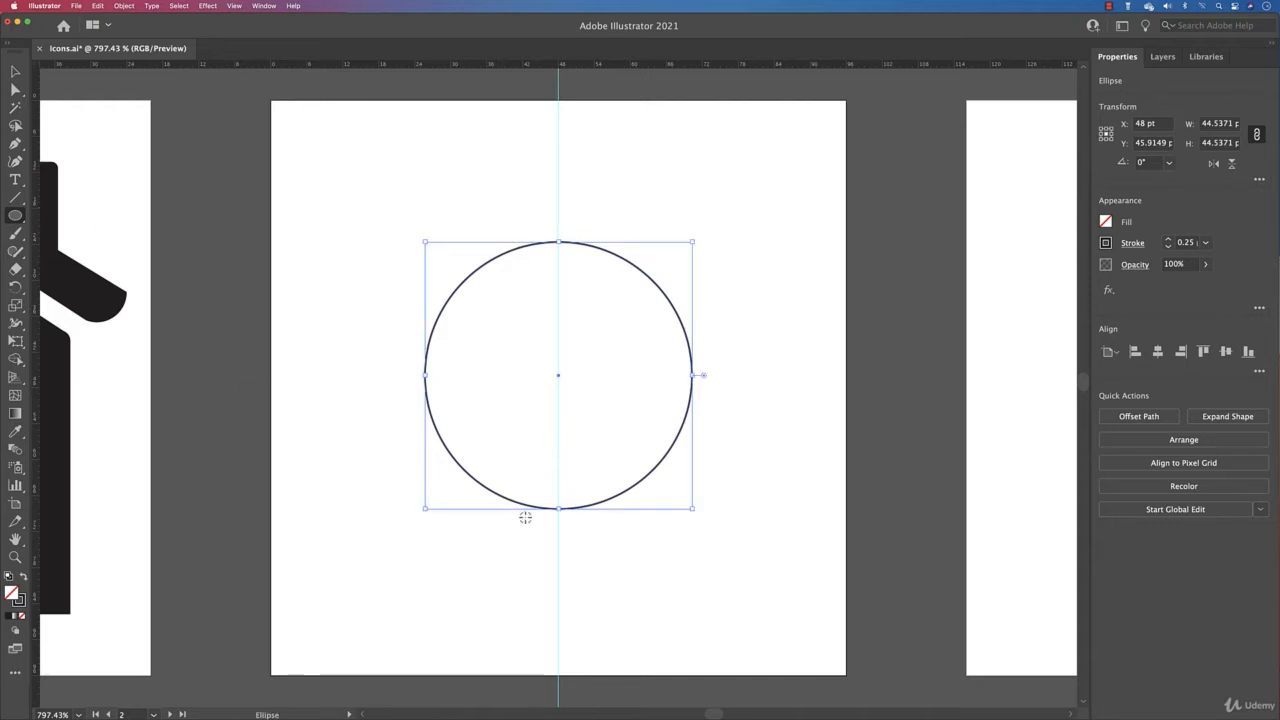
Step: Draw a rectangle about 20.6 by 12.2 pt at the base of the circle, with its upper corners on the circle's outline
{"action": "scroll", "coordinate": [525, 517], "scroll_direction": "down", "scroll_amount": 3}
{"action": "scroll", "coordinate": [525, 517], "scroll_direction": "up", "scroll_amount": 5}
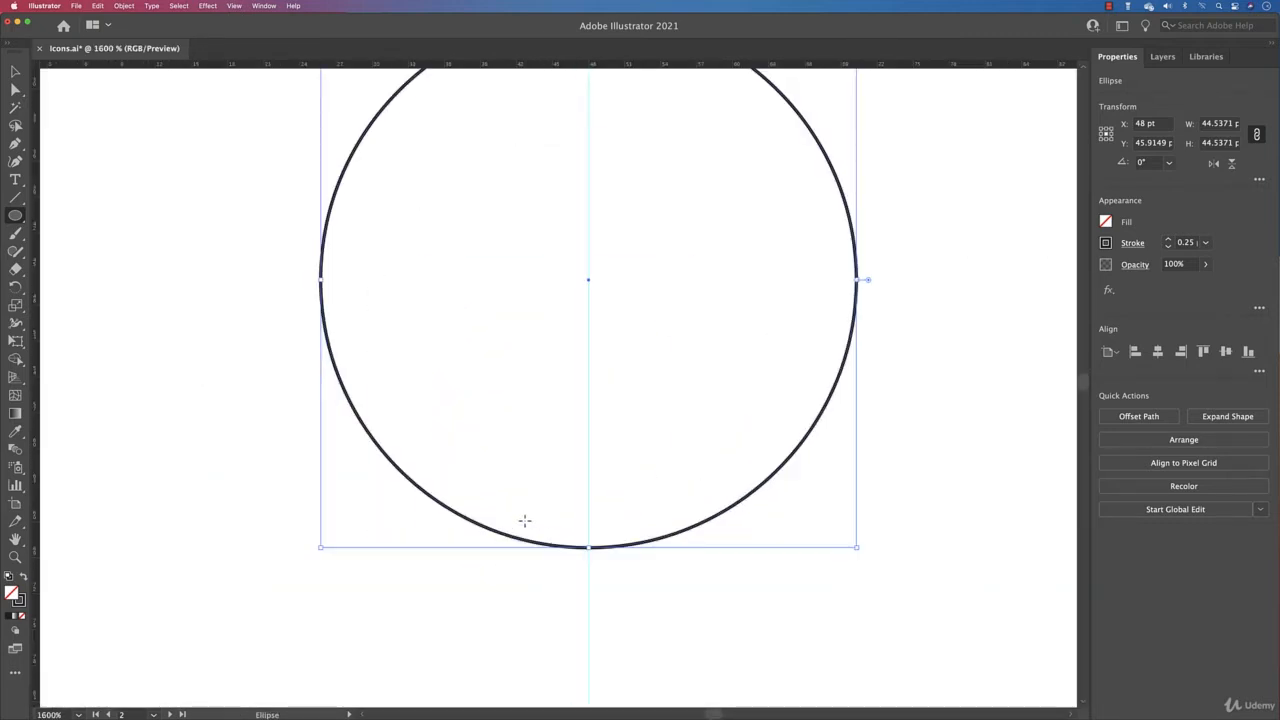
{"action": "left_click_drag", "start_coordinate": [540, 520], "coordinate": [506, 300]}
{"action": "left_click_drag", "start_coordinate": [16, 216], "coordinate": [80, 214]}
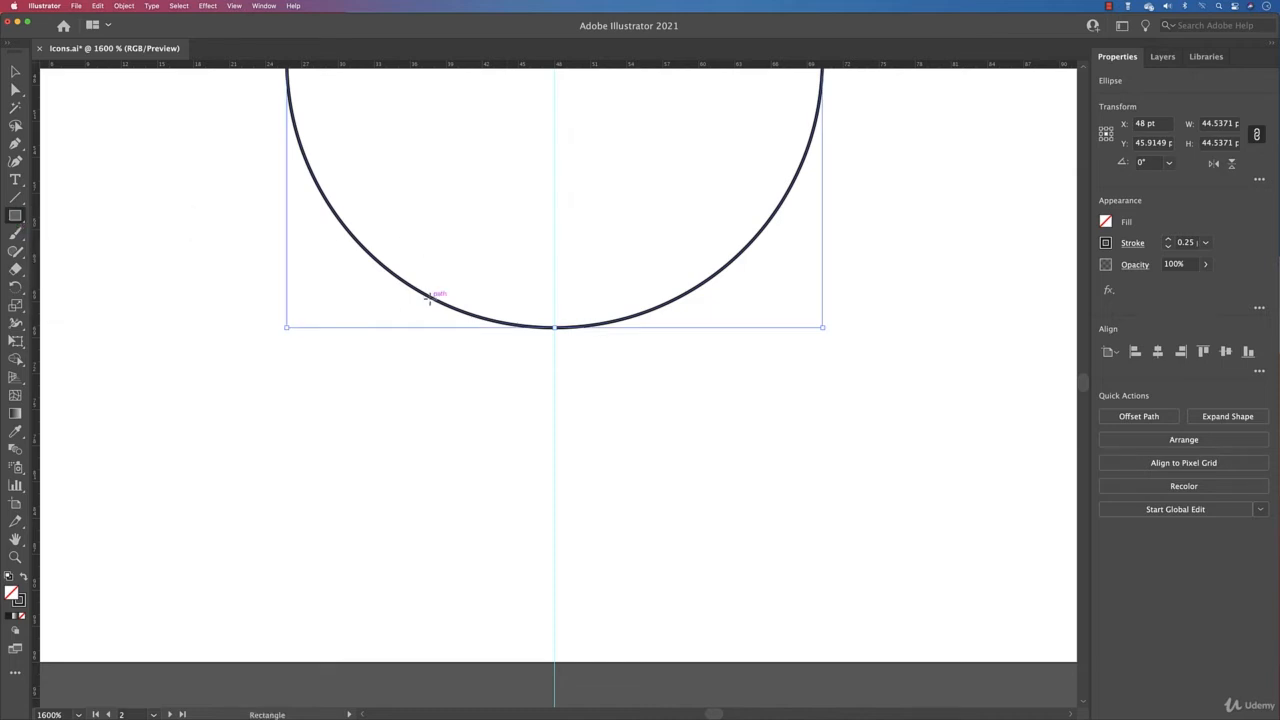
{"action": "left_click_drag", "start_coordinate": [430, 297], "coordinate": [679, 444]}
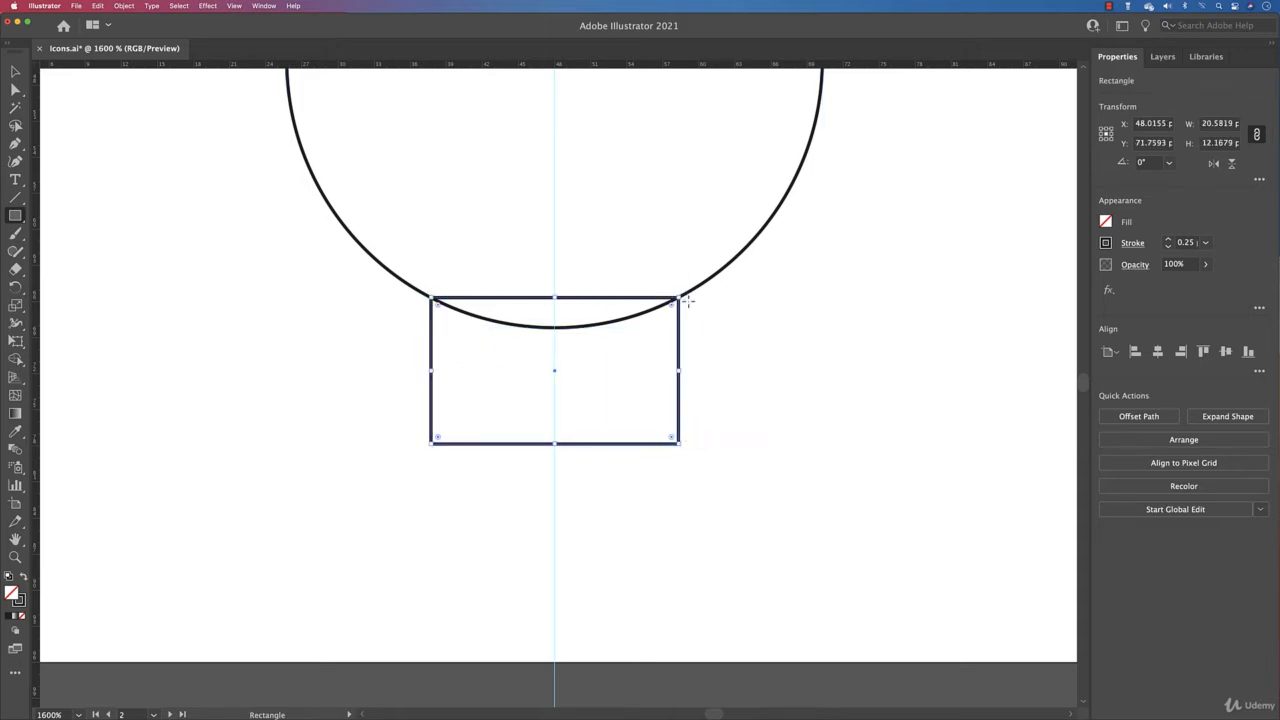
Step: Examine up close how the rectangle's upper right corner meets the circle's outline
{"action": "scroll", "coordinate": [683, 300], "scroll_direction": "up", "scroll_amount": 8}
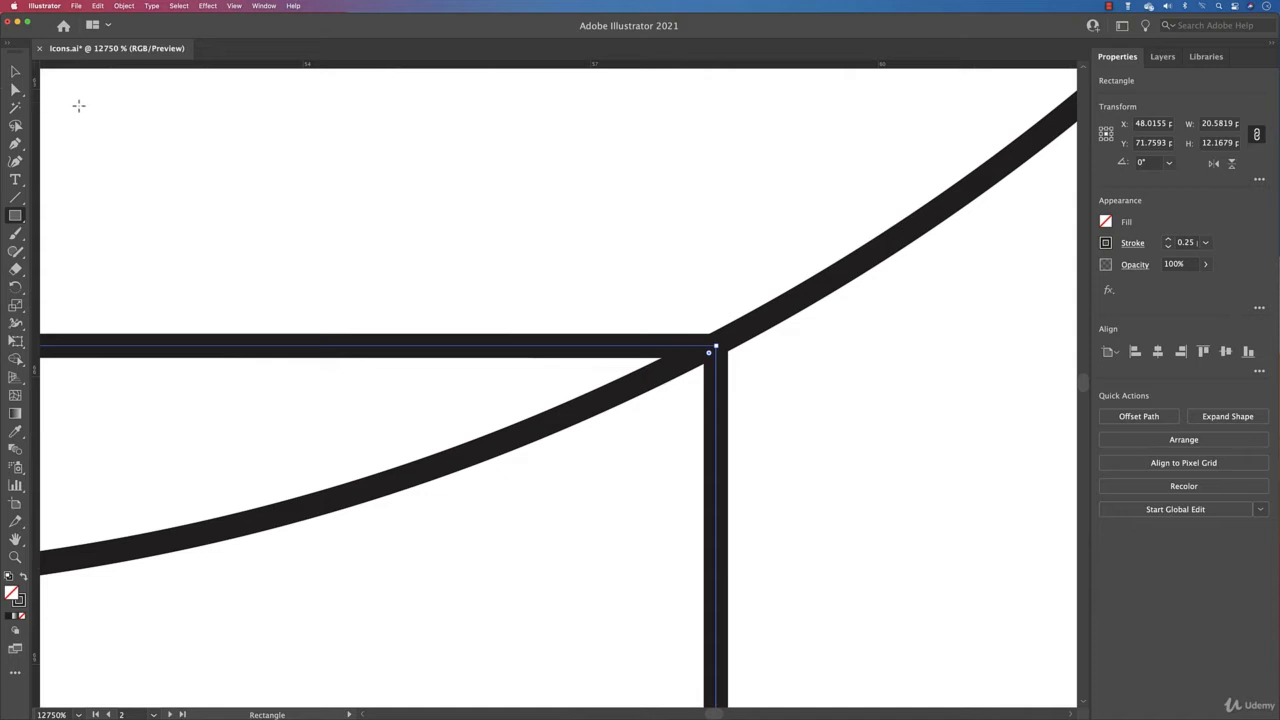
{"action": "left_click", "coordinate": [15, 89]}
{"action": "left_click", "coordinate": [840, 384]}
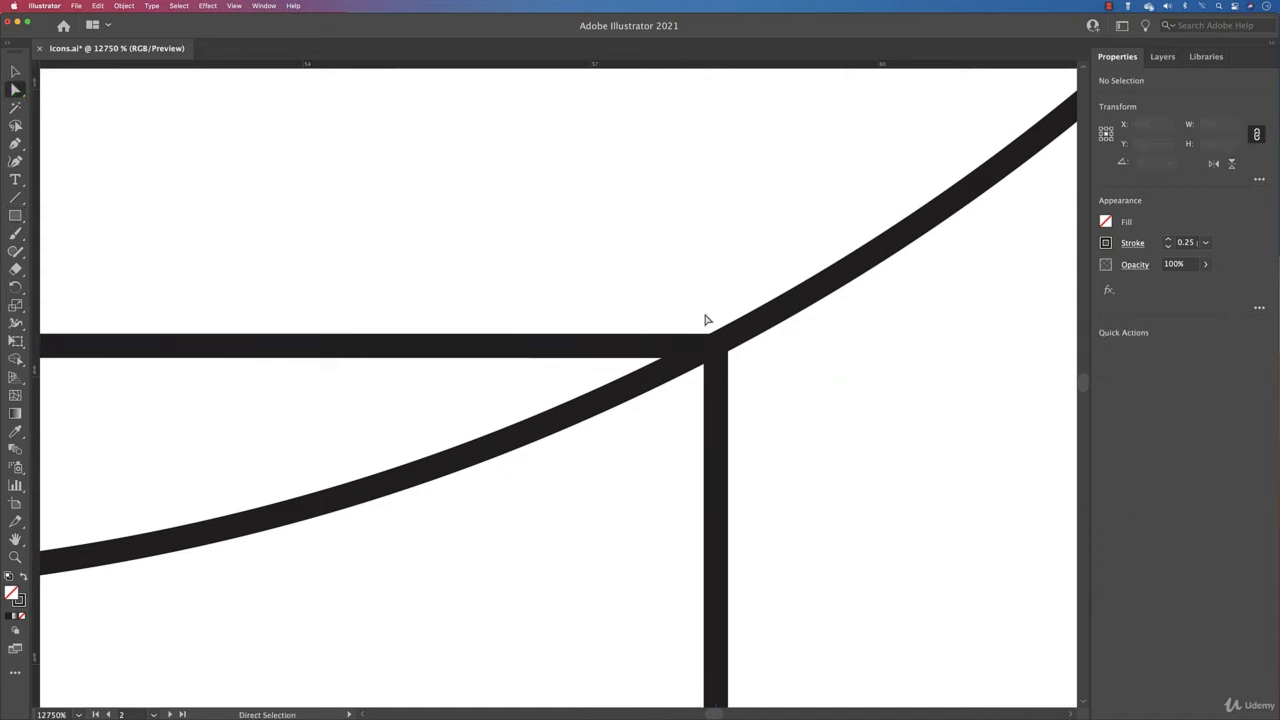
{"action": "left_click", "coordinate": [708, 352]}
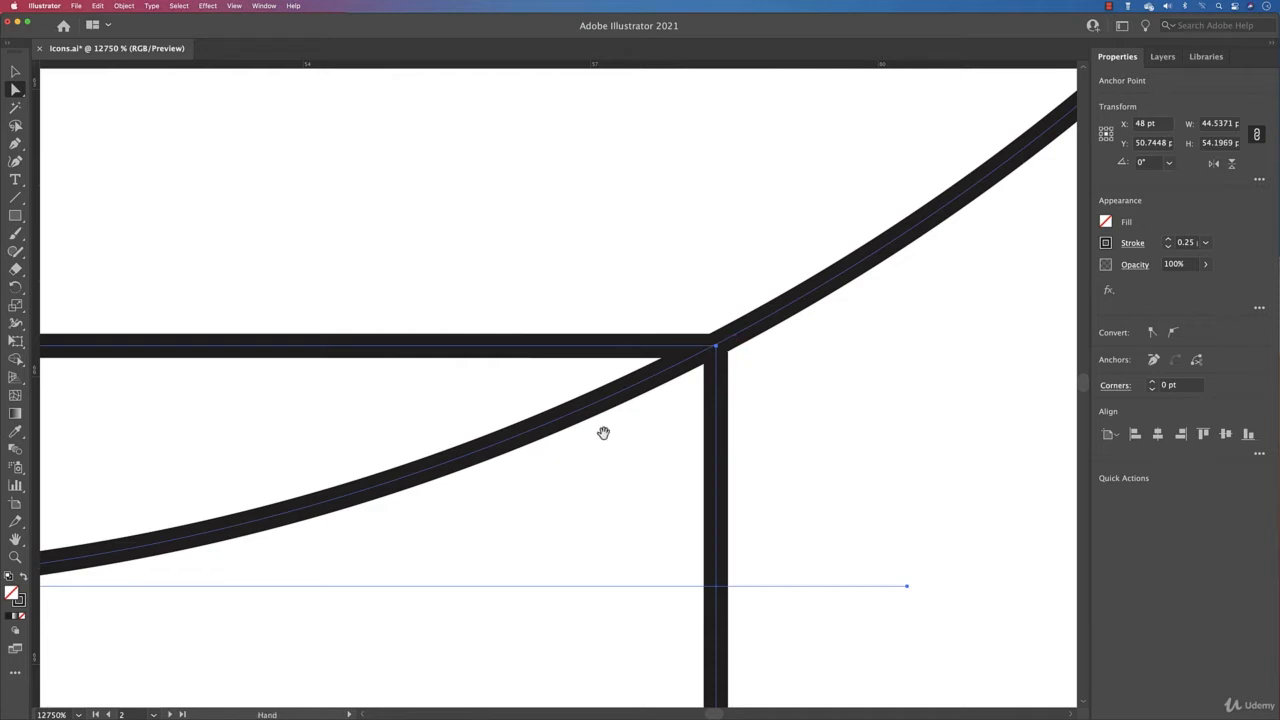
{"action": "left_click_drag", "start_coordinate": [587, 437], "coordinate": [875, 396]}
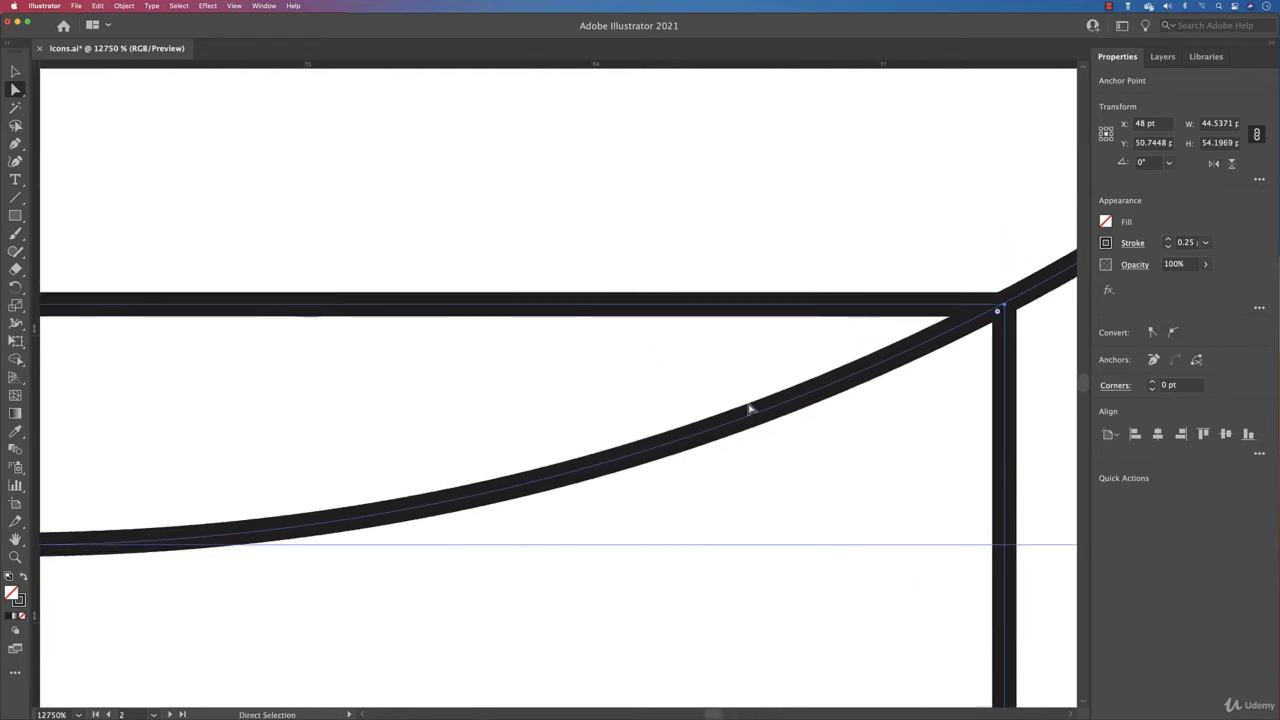
{"action": "key", "text": "super+0"}
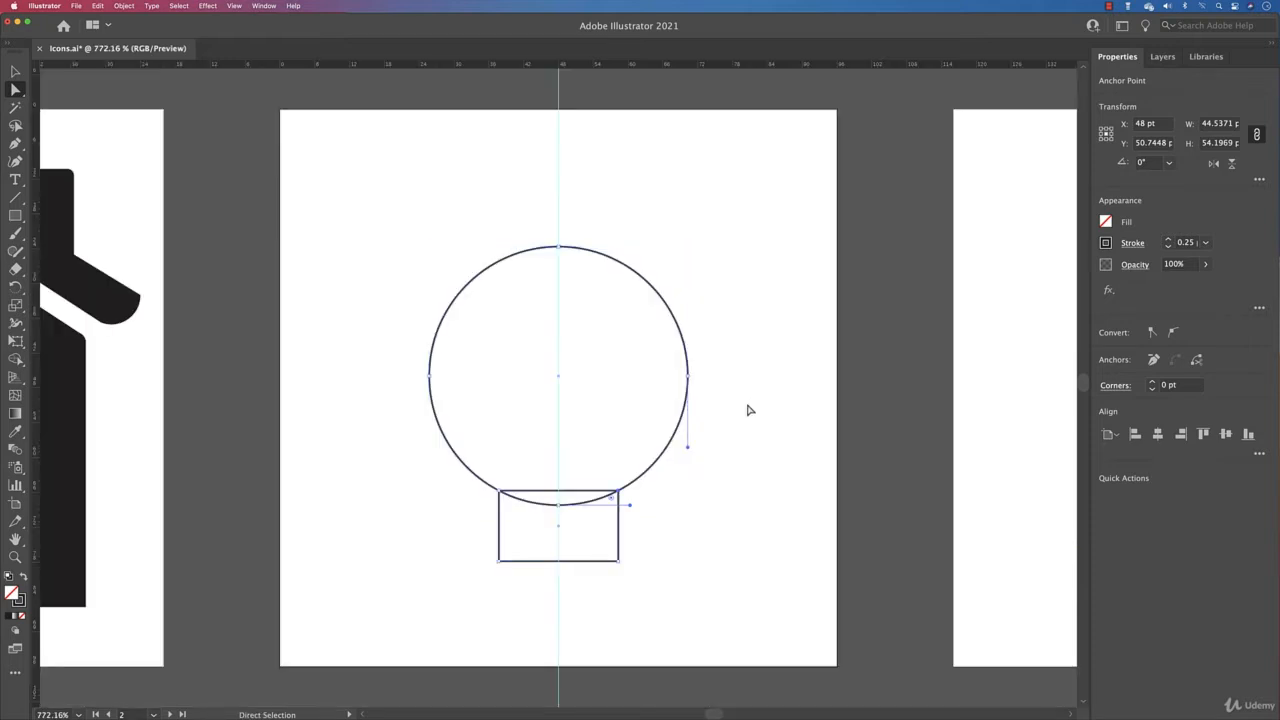
{"action": "left_click", "coordinate": [730, 495]}
{"action": "key", "text": "v"}
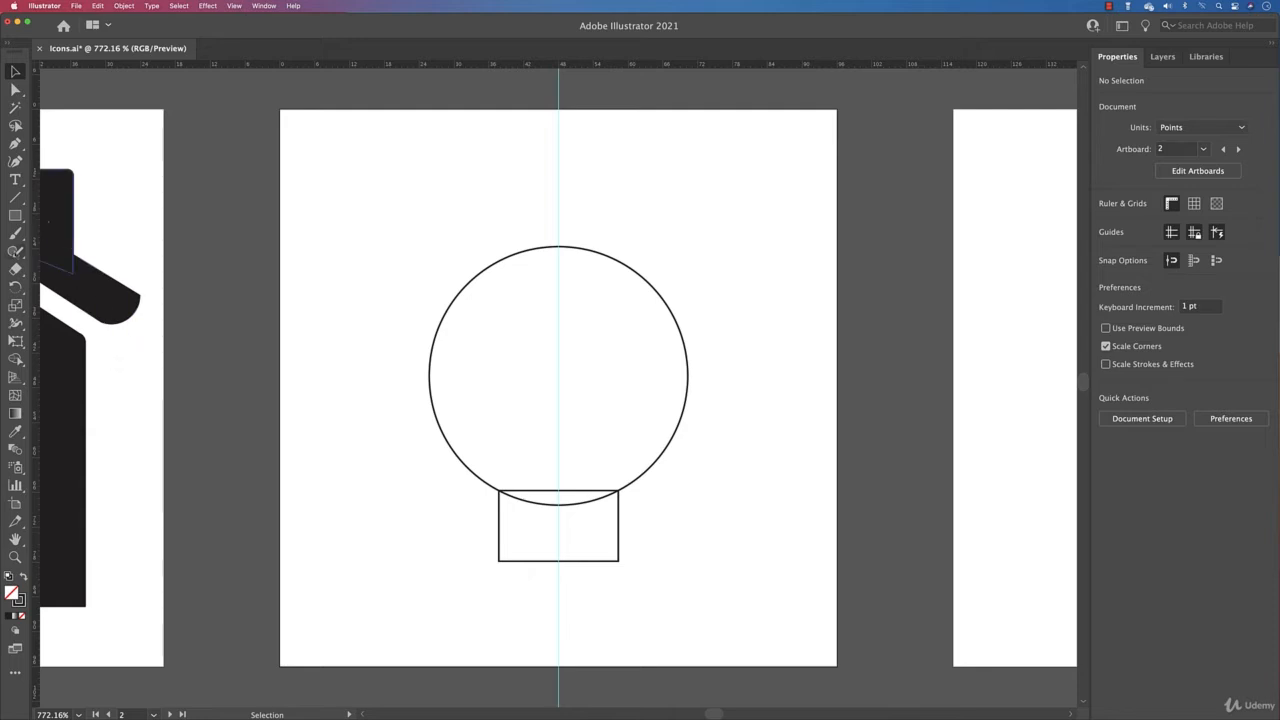
Step: Draw a small circle centred on the midpoint of the rectangle's bottom edge
{"action": "left_click", "coordinate": [15, 215]}
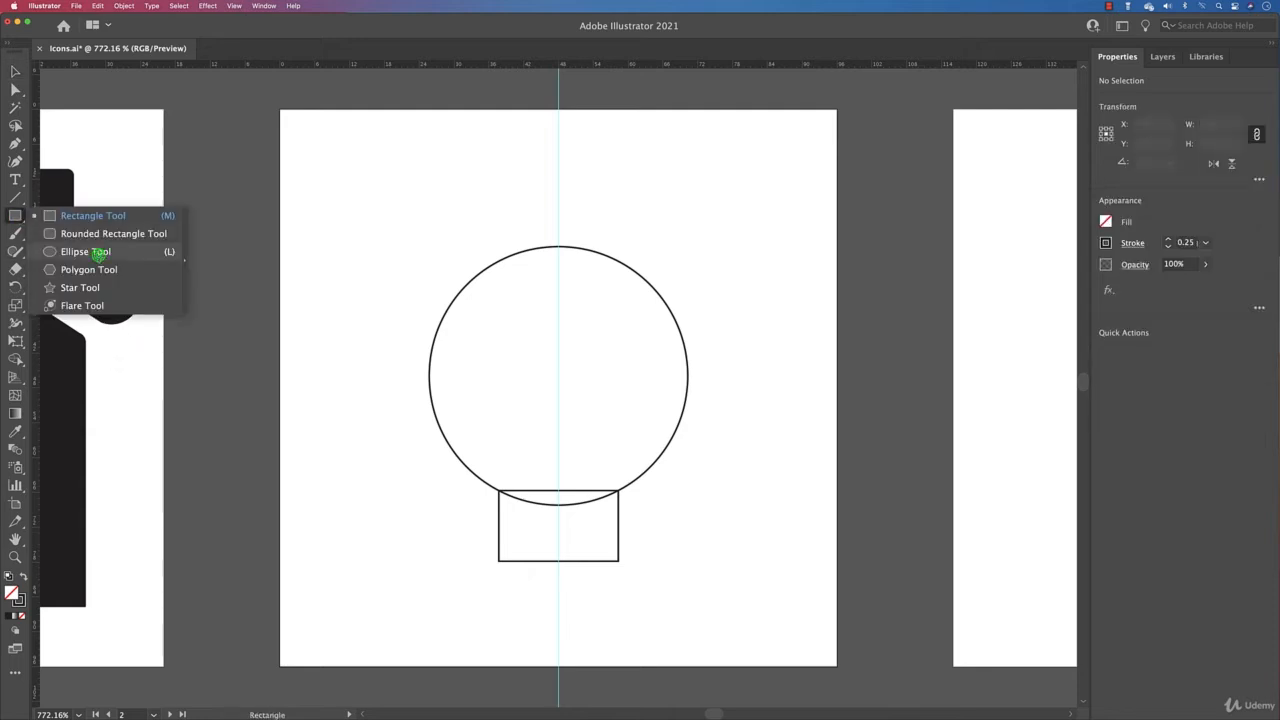
{"action": "left_click", "coordinate": [98, 252]}
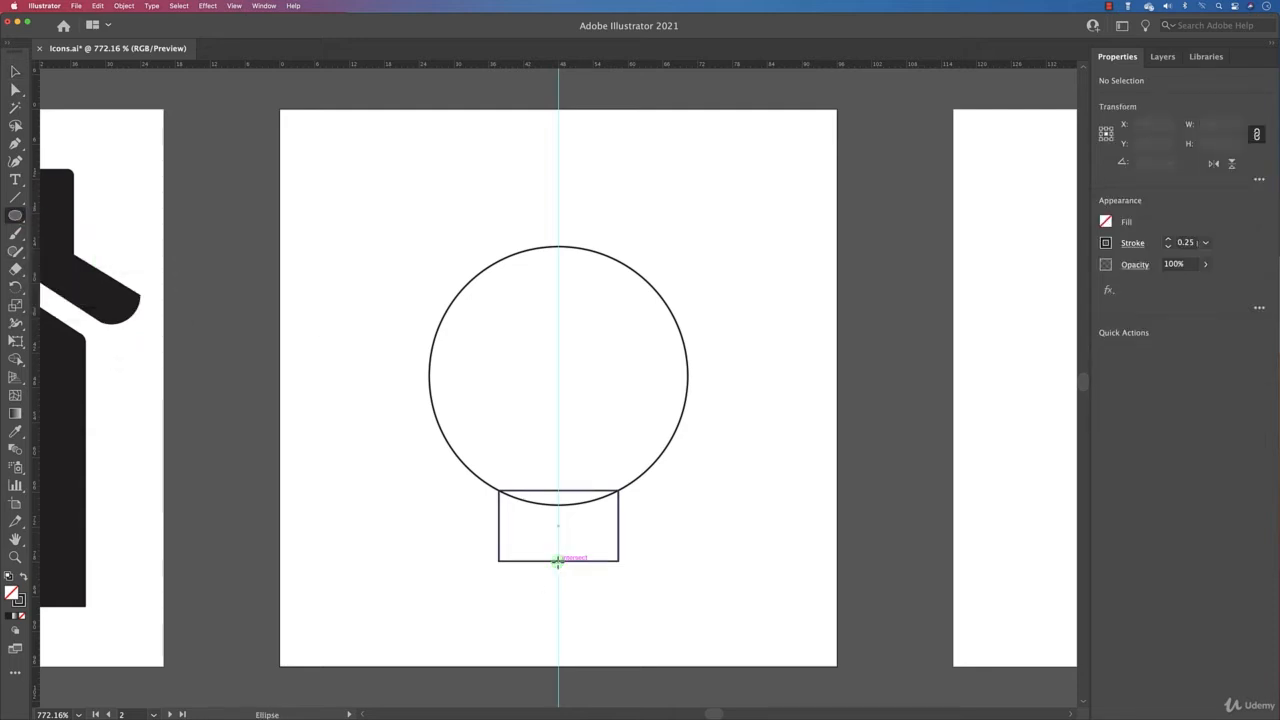
{"action": "left_click_drag", "start_coordinate": [557, 561], "coordinate": [570, 572]}
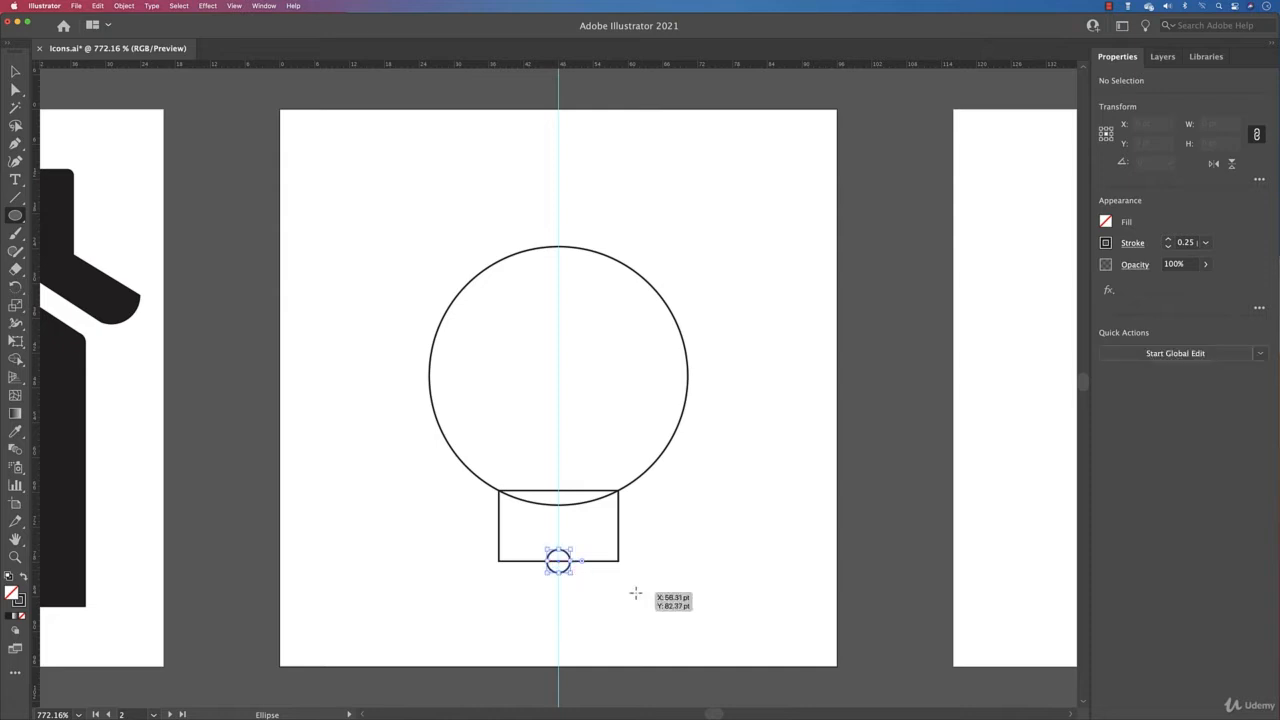
Step: Merge the large circle and the rectangle into one bulb outline with the Shape Builder, leaving the small circle separate
{"action": "key", "text": "v"}
{"action": "left_click_drag", "start_coordinate": [314, 317], "coordinate": [549, 520]}
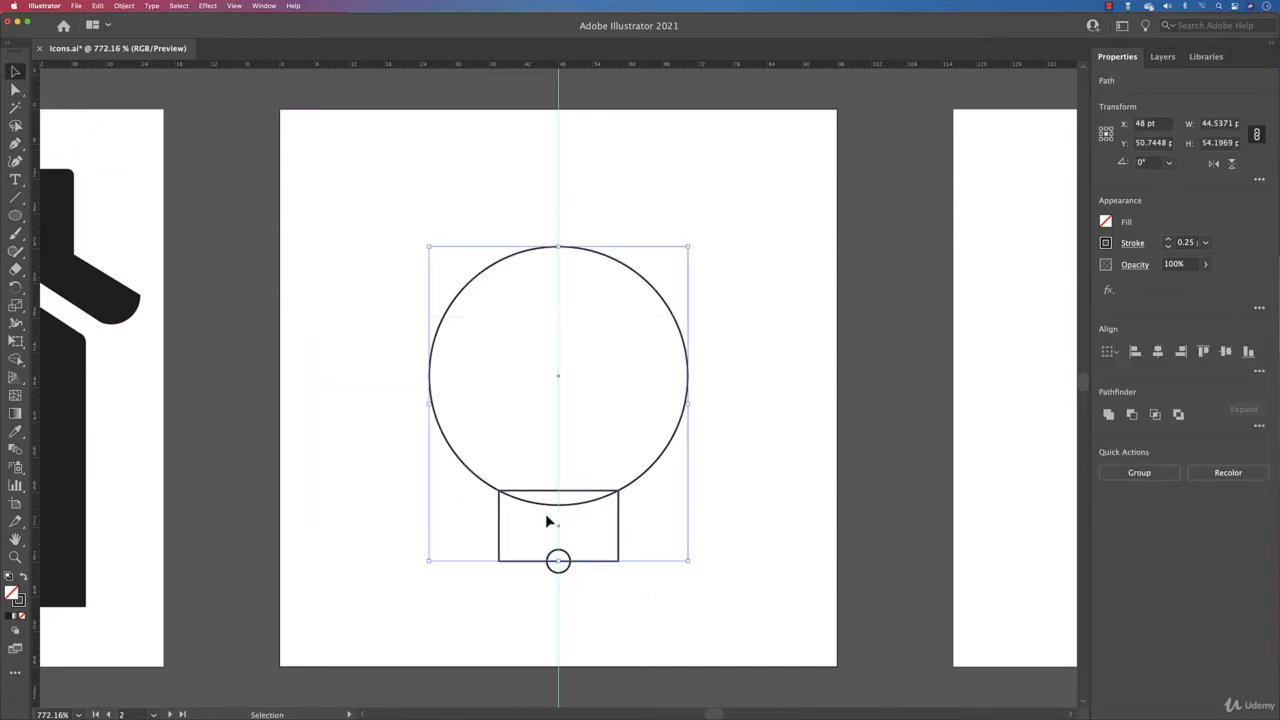
{"action": "left_click", "coordinate": [15, 358]}
{"action": "mouse_move", "coordinate": [527, 443]}
{"action": "left_mouse_down"}
{"action": "mouse_move", "coordinate": [541, 555]}
{"action": "mouse_move", "coordinate": [557, 563]}
{"action": "left_mouse_up"}
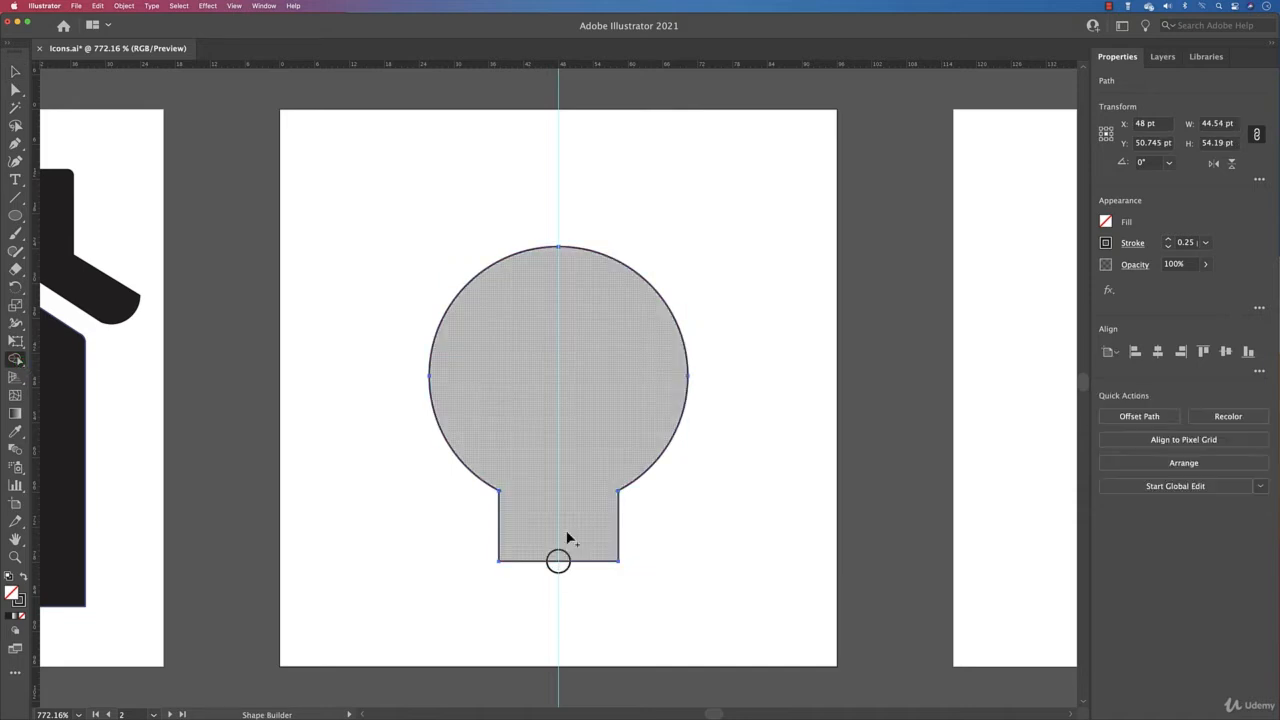
Step: Move the stray anchor at the bulb's right neck corner onto the vertical side at X 58.31 pt to remove the spike
{"action": "scroll", "coordinate": [605, 491], "scroll_direction": "up", "scroll_amount": 10}
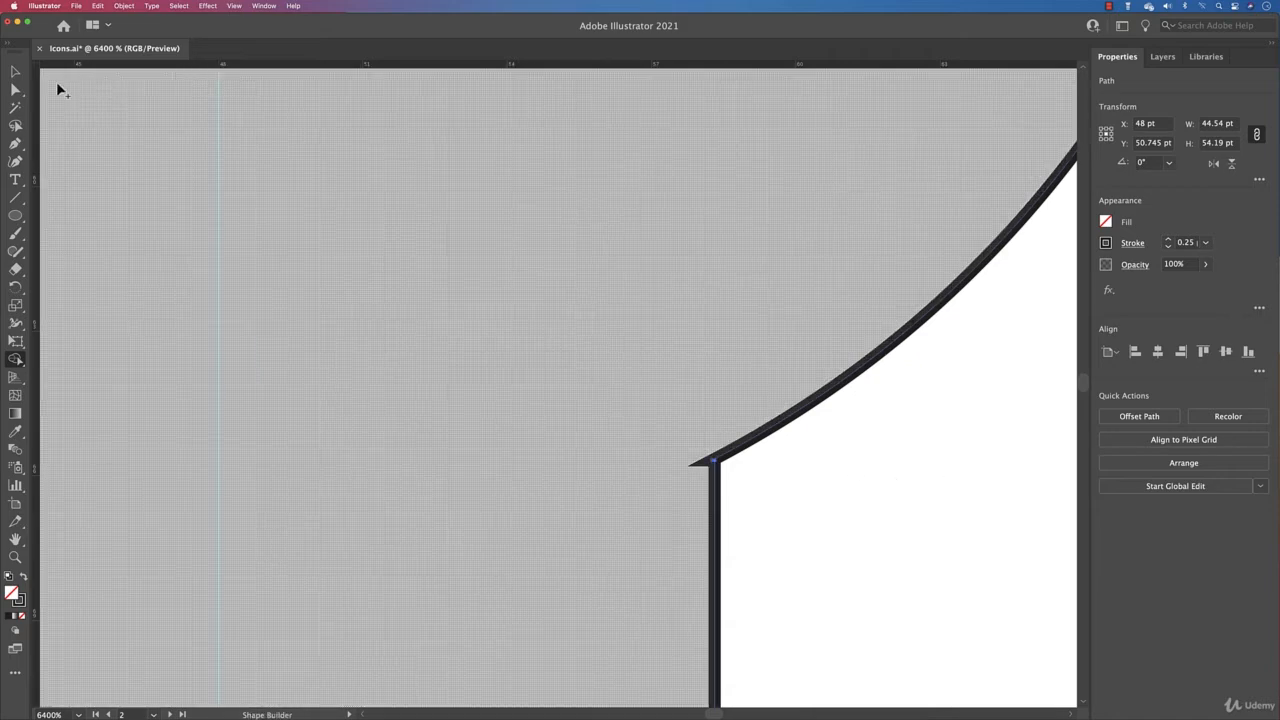
{"action": "left_click", "coordinate": [15, 89]}
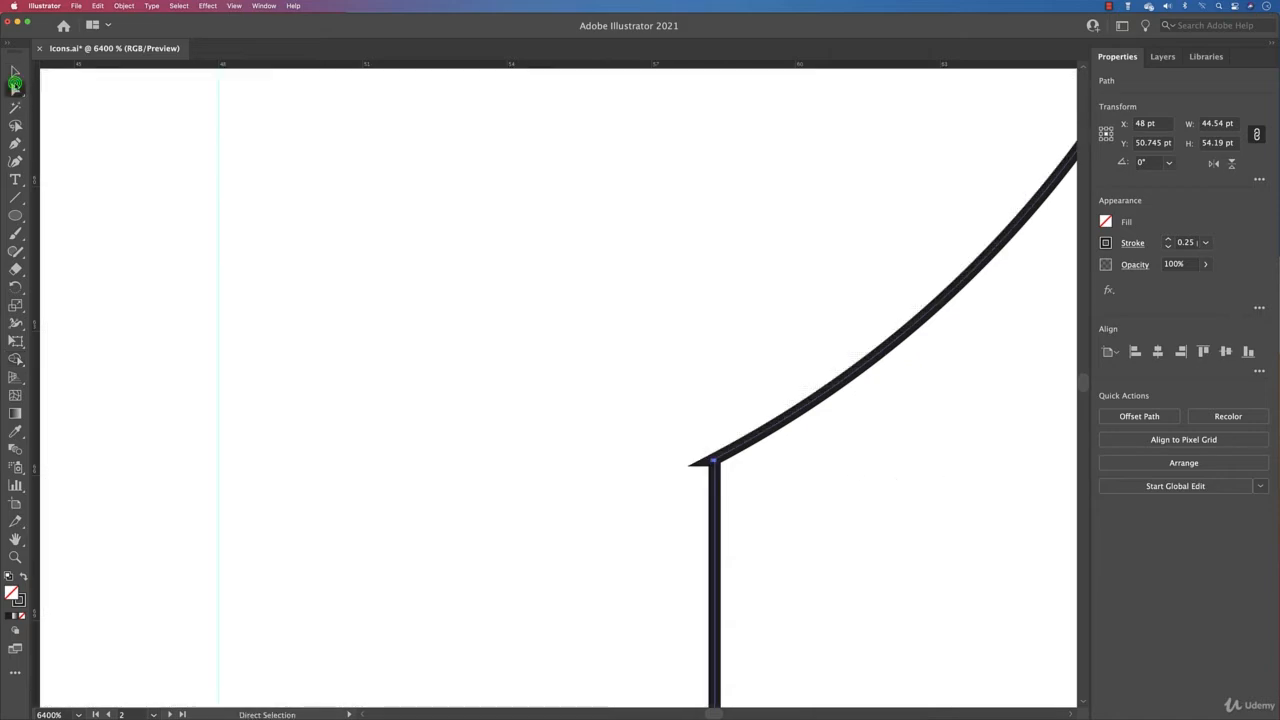
{"action": "left_click", "coordinate": [713, 463]}
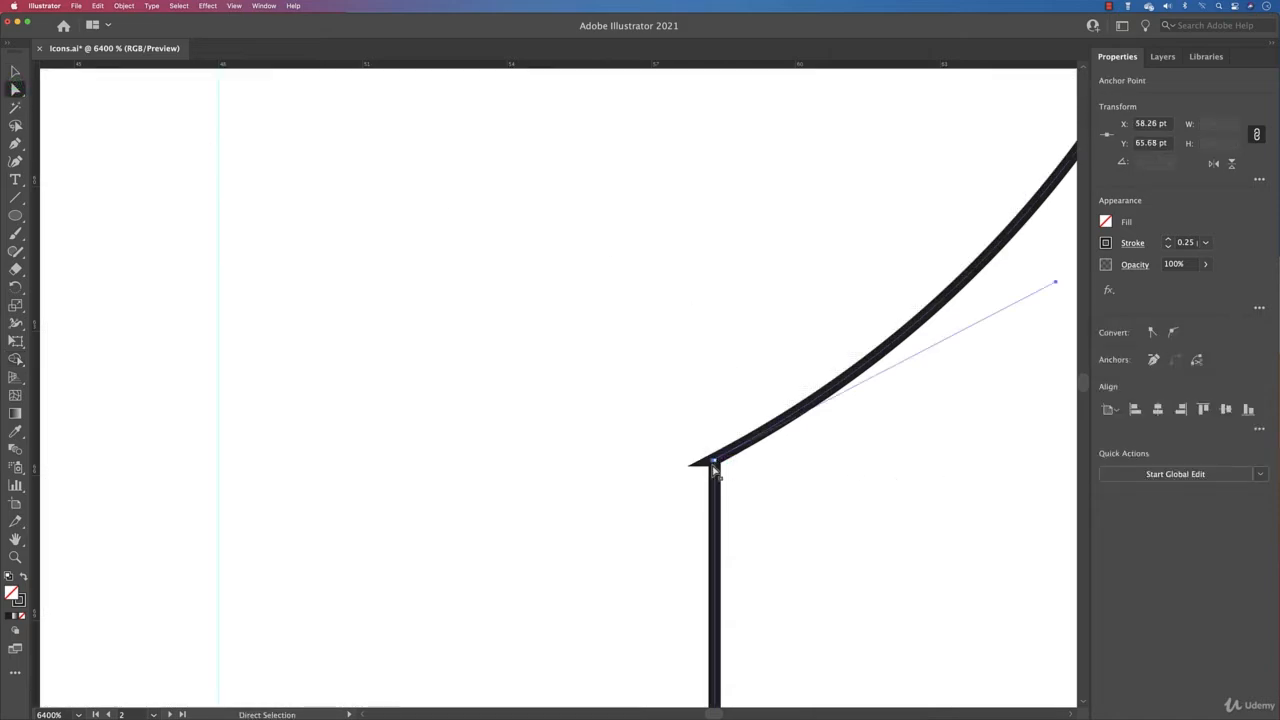
{"action": "scroll", "coordinate": [713, 470], "scroll_direction": "up", "scroll_amount": 5}
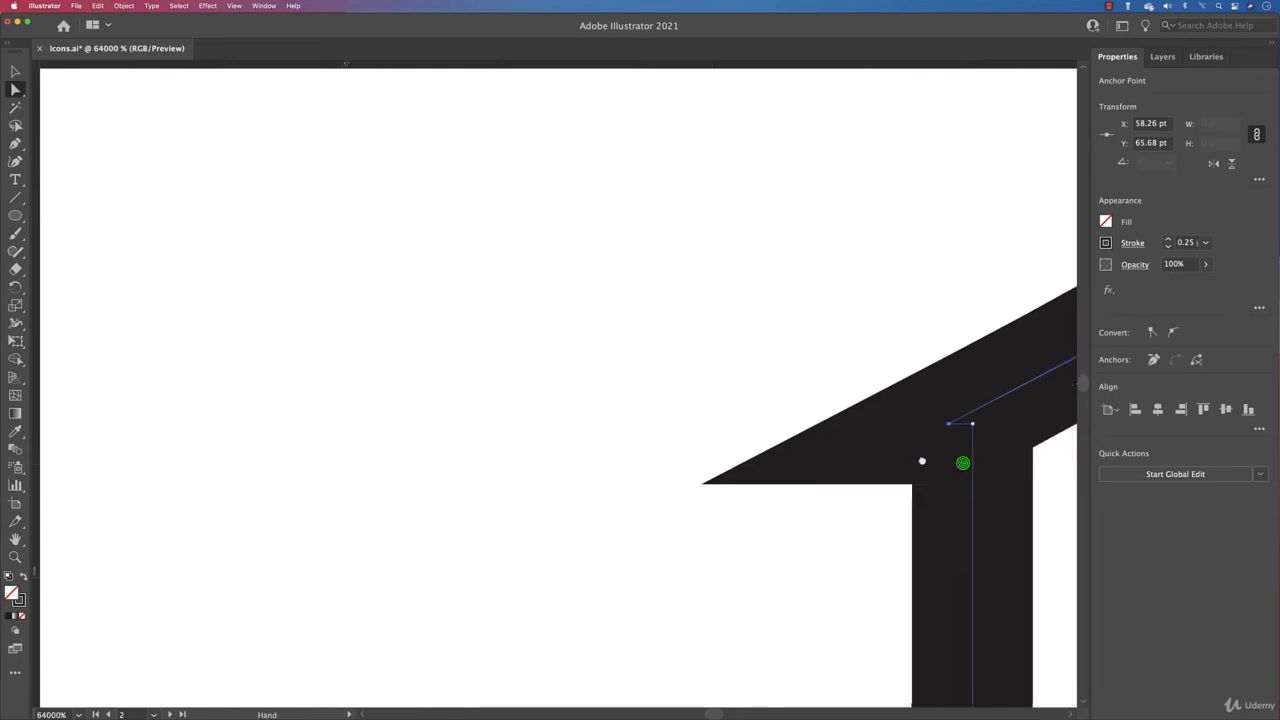
{"action": "scroll", "coordinate": [800, 480], "scroll_direction": "up", "scroll_amount": 5}
{"action": "left_click_drag", "start_coordinate": [721, 386], "coordinate": [745, 391]}
{"action": "key", "text": "super+0"}
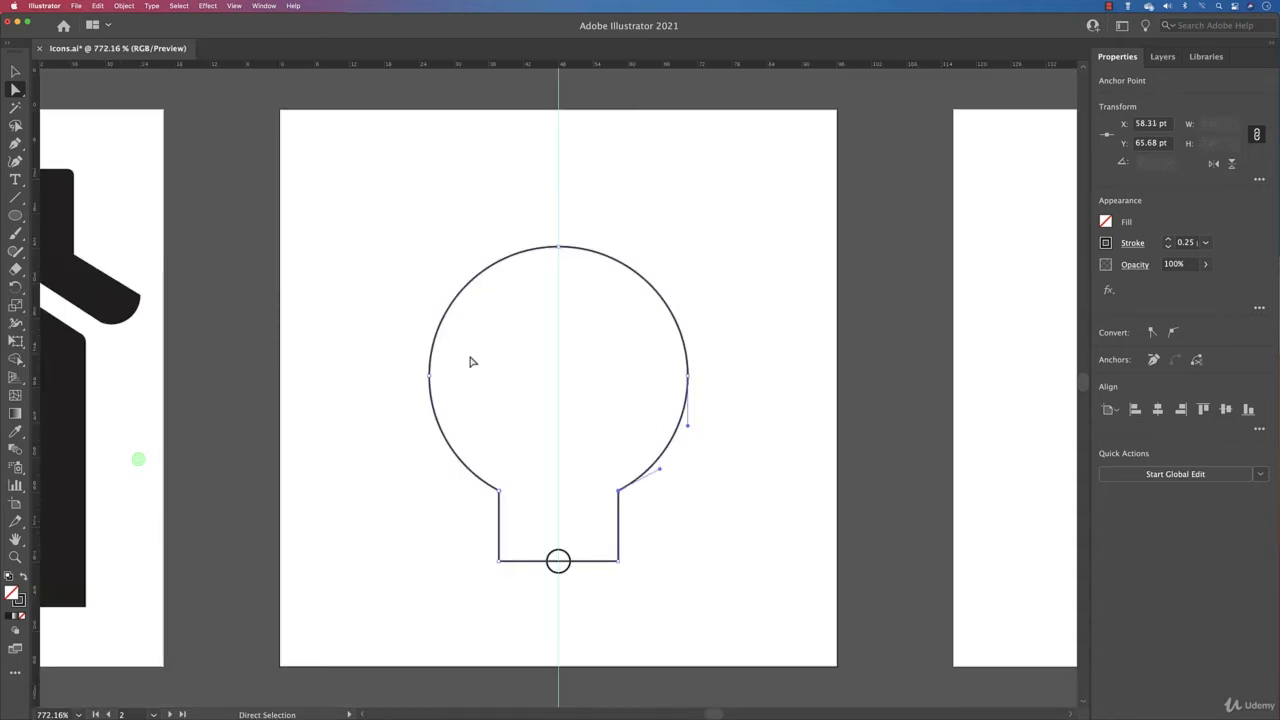
Step: Move the stray anchor at the bulb's left neck corner onto the vertical side at X 37.72 pt to remove the spike
{"action": "left_click", "coordinate": [501, 492]}
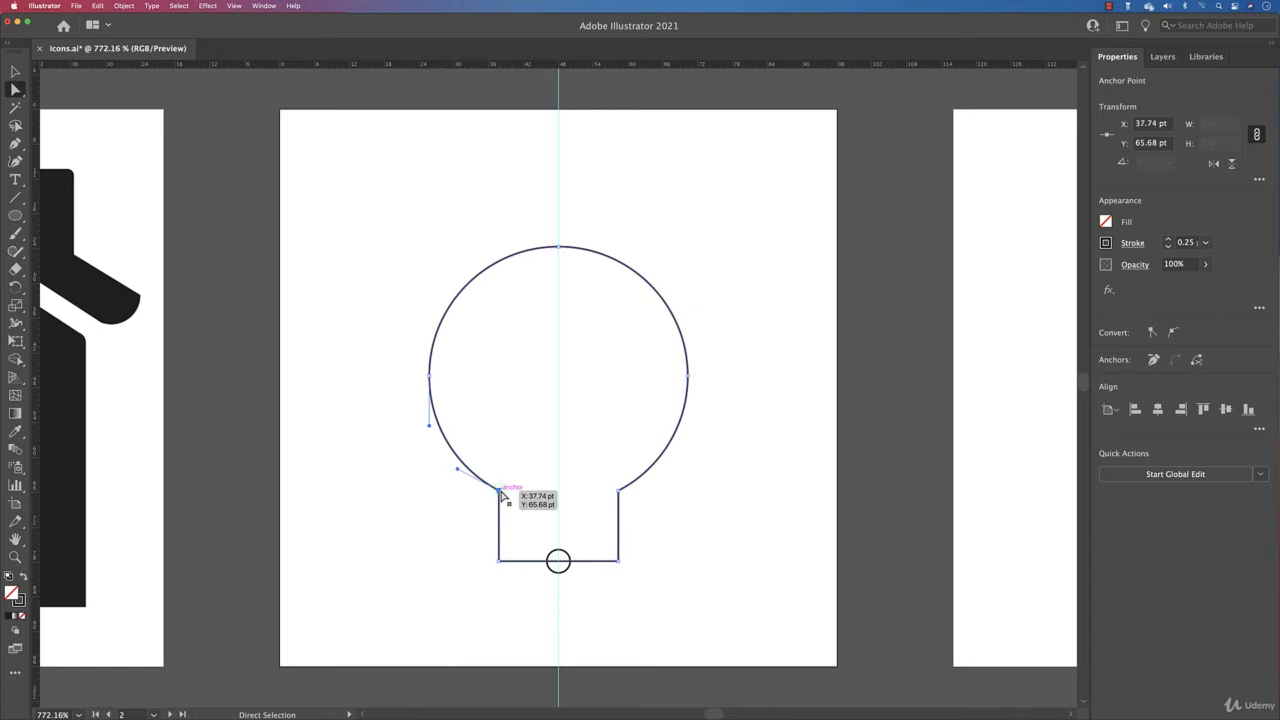
{"action": "key", "text": "super+equal"}
{"action": "key", "text": "super+equal"}
{"action": "key", "text": "super+equal"}
{"action": "key", "text": "super+equal"}
{"action": "key", "text": "super+equal"}
{"action": "key", "text": "super+equal"}
{"action": "key", "text": "super+equal"}
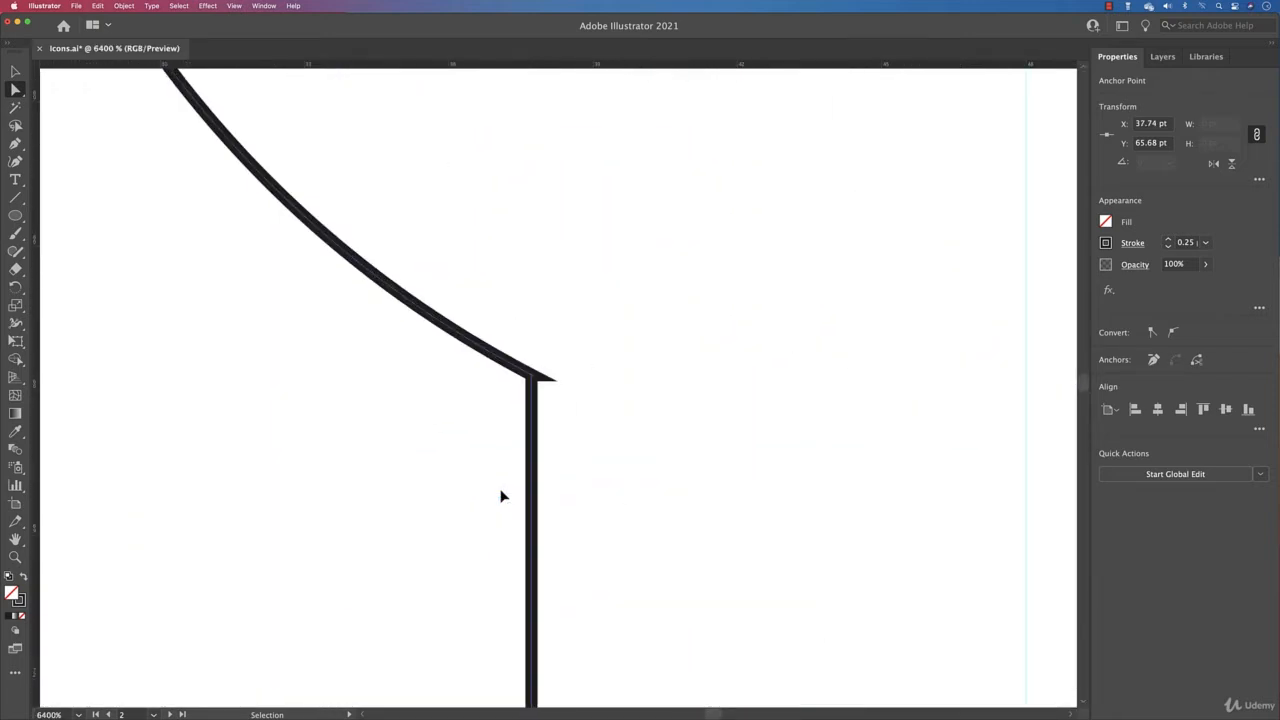
{"action": "key", "text": "super+equal"}
{"action": "key", "text": "super+equal"}
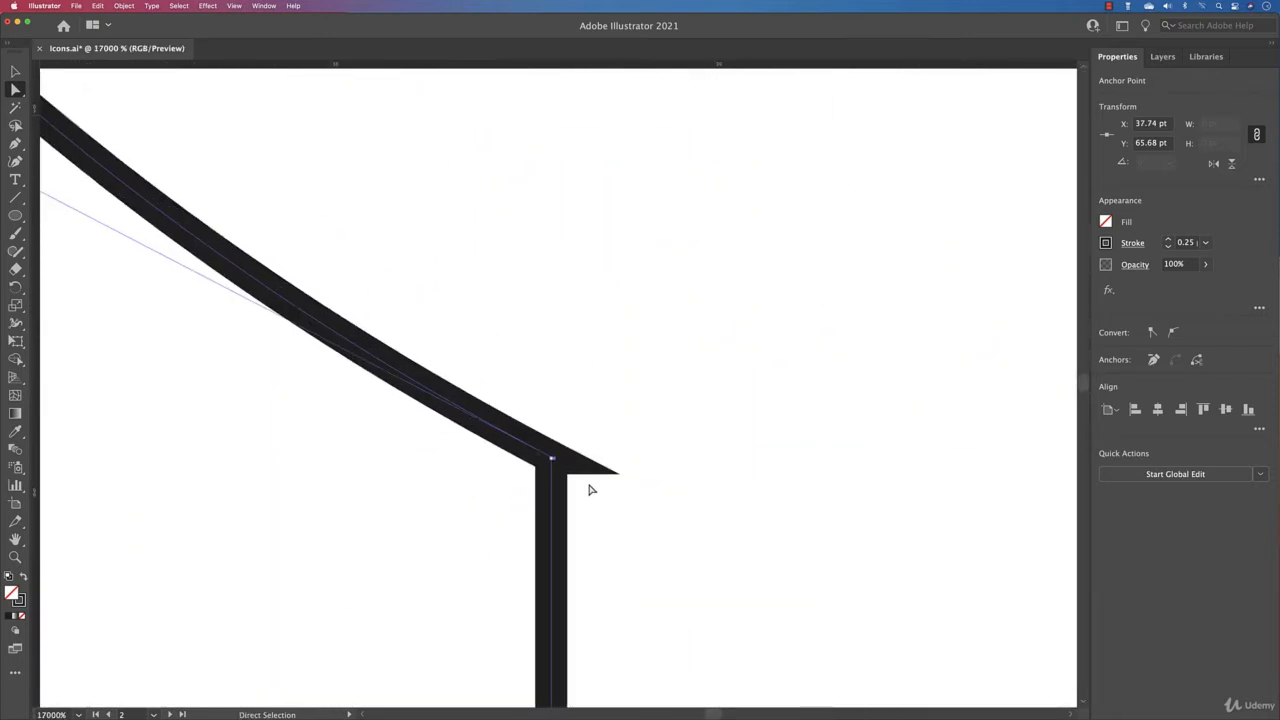
{"action": "key", "text": "super+equal"}
{"action": "key", "text": "super+equal"}
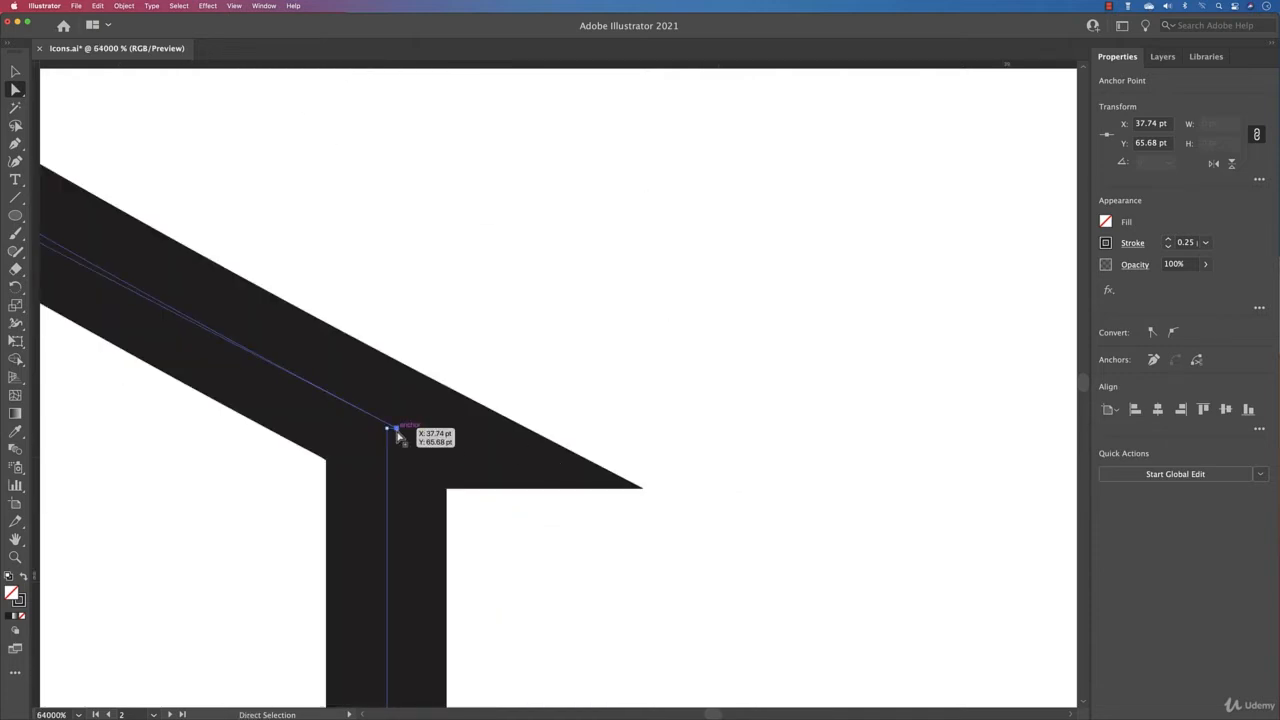
{"action": "left_click_drag", "start_coordinate": [397, 431], "coordinate": [387, 429]}
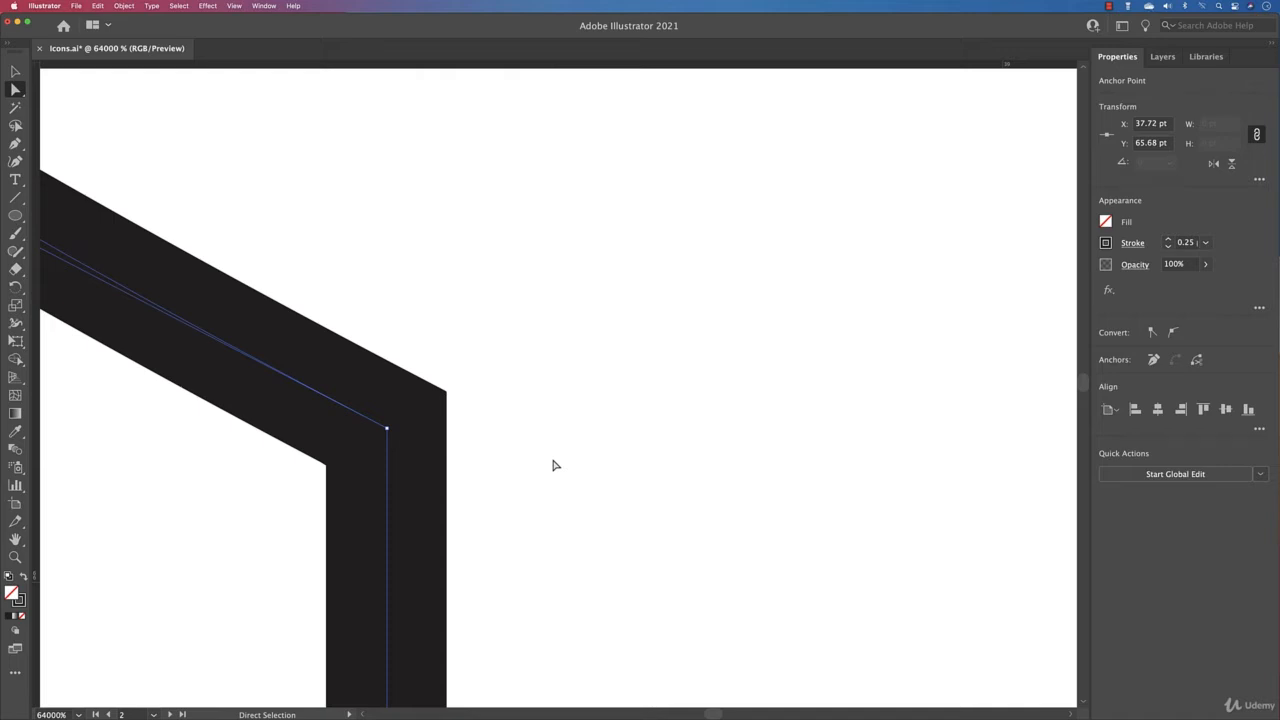
{"action": "key", "text": "super+0"}
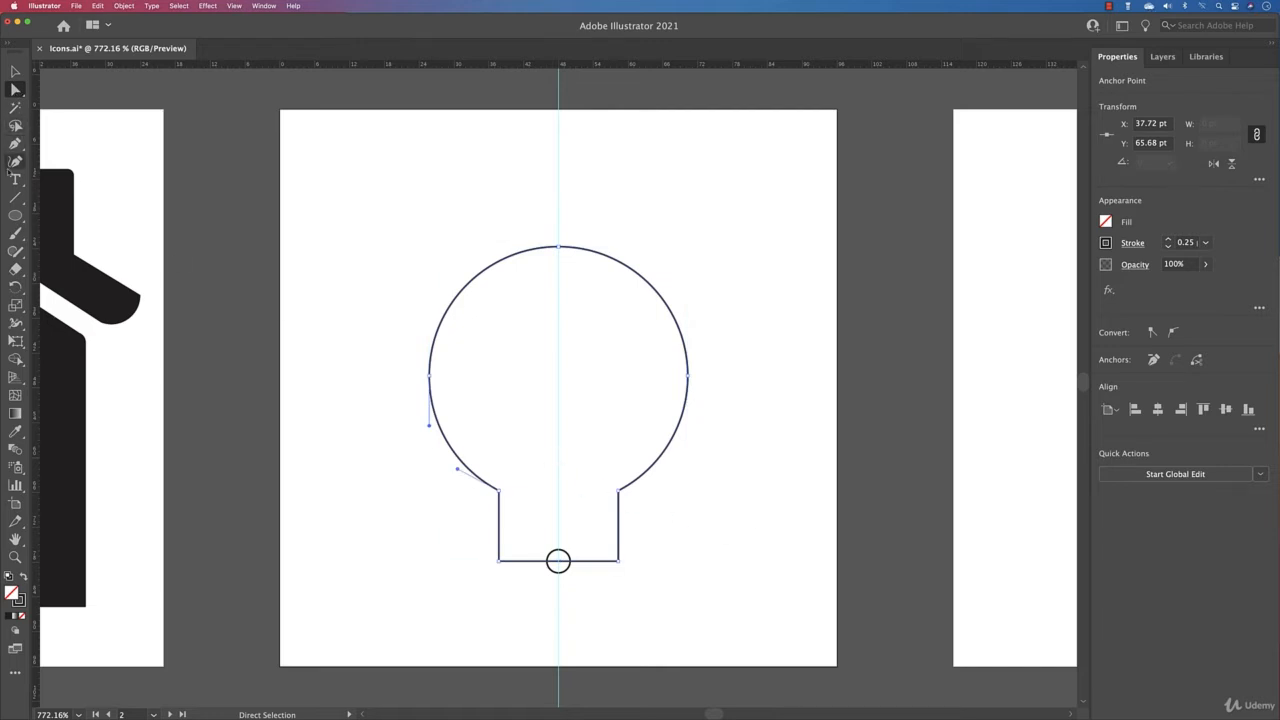
Step: Draw a vertical line about 6.3 pt long on the guide above the bulb and set its stroke weight to 0.5 pt
{"action": "left_click", "coordinate": [17, 196]}
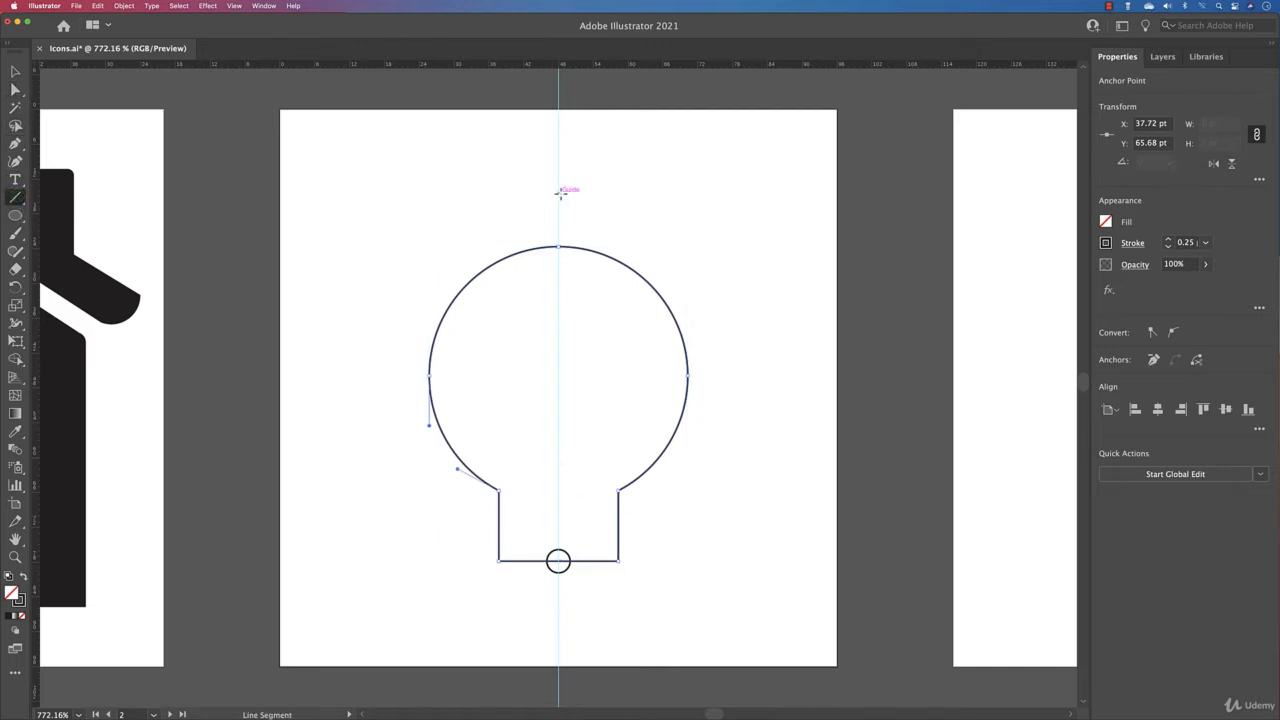
{"action": "left_click_drag", "start_coordinate": [557, 192], "coordinate": [557, 229]}
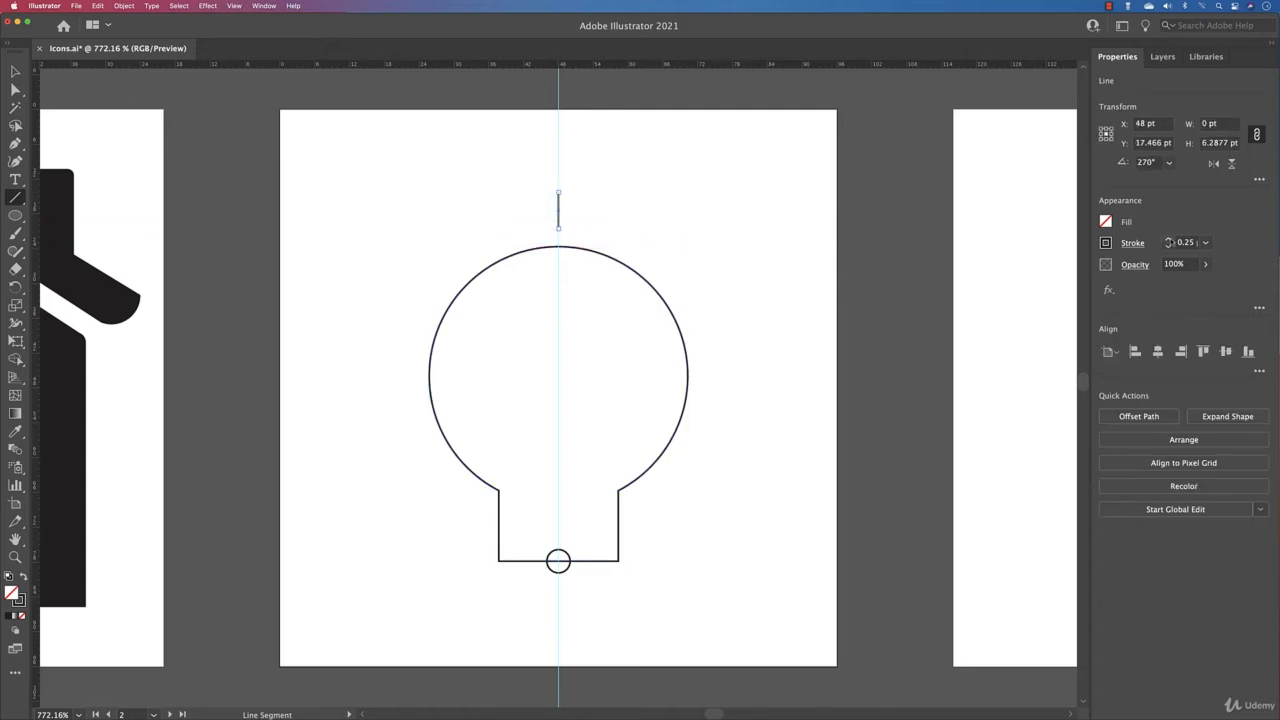
{"action": "left_click", "coordinate": [1169, 240]}
{"action": "left_click", "coordinate": [1167, 247]}
{"action": "left_click", "coordinate": [1168, 247]}
Step: Give the short line above the bulb round stroke caps
{"action": "left_click", "coordinate": [14, 71]}
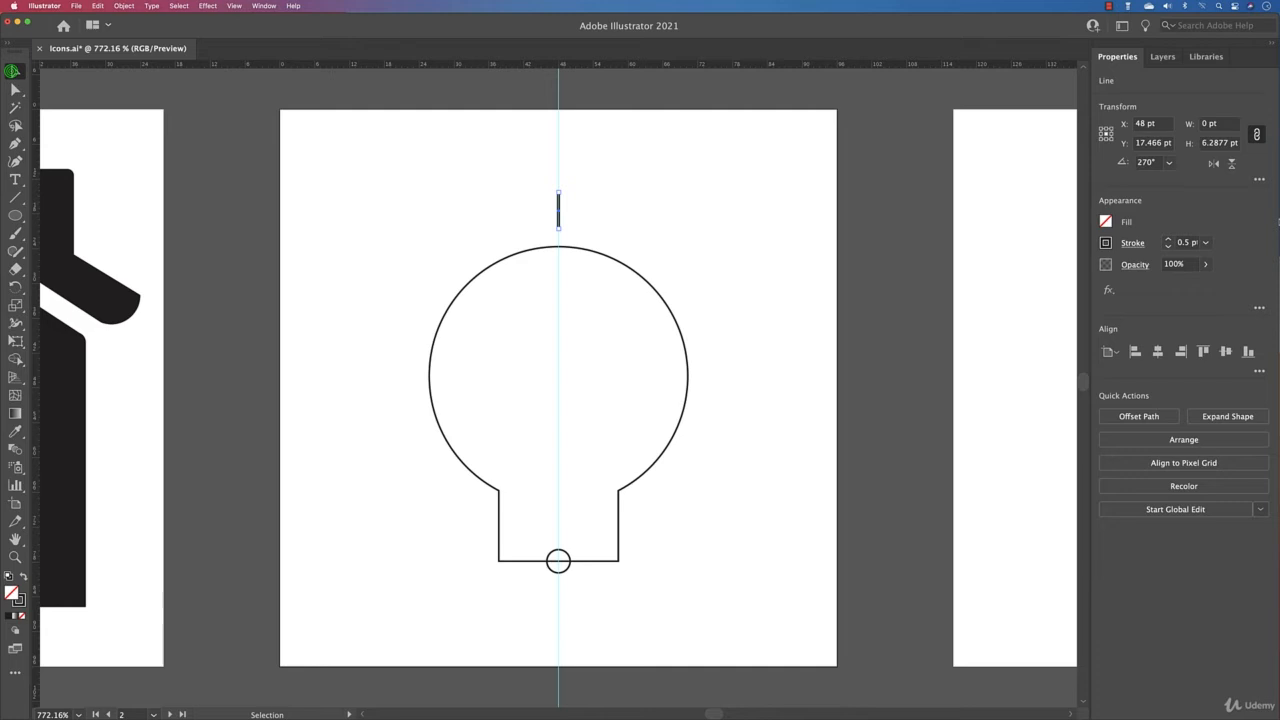
{"action": "left_click", "coordinate": [1125, 243]}
{"action": "left_click", "coordinate": [1051, 282]}
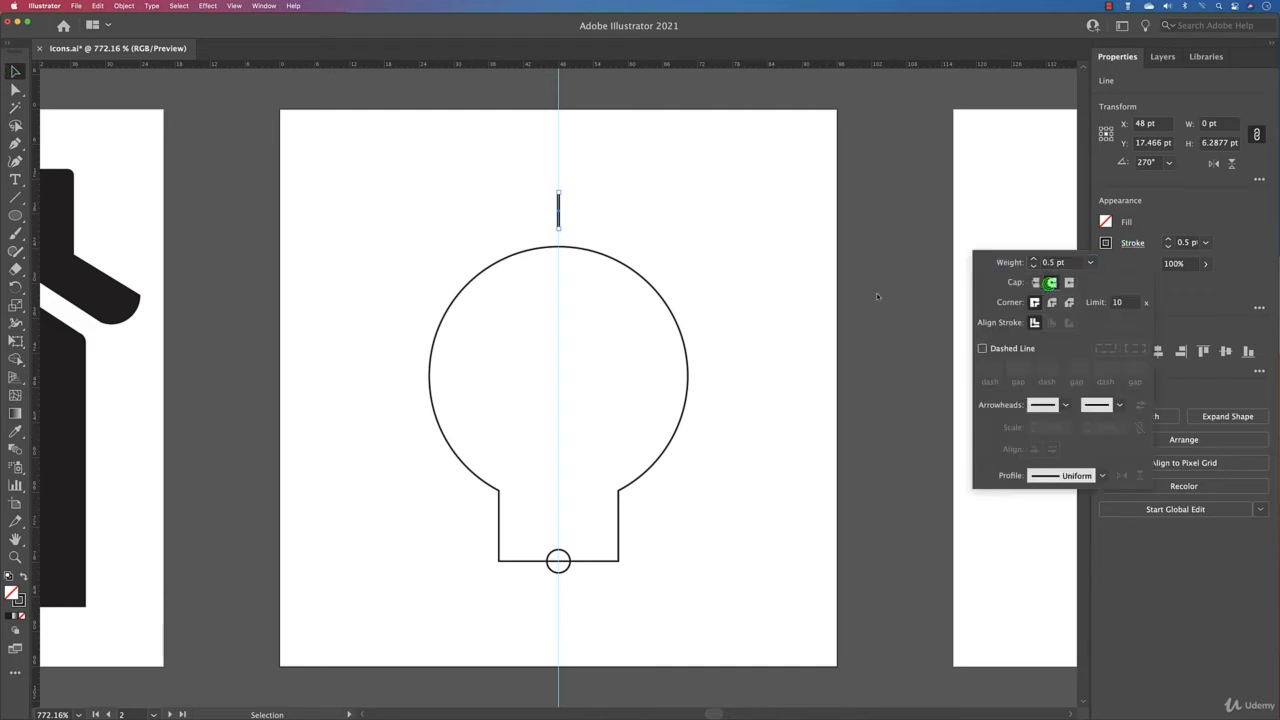
{"action": "left_click", "coordinate": [811, 210]}
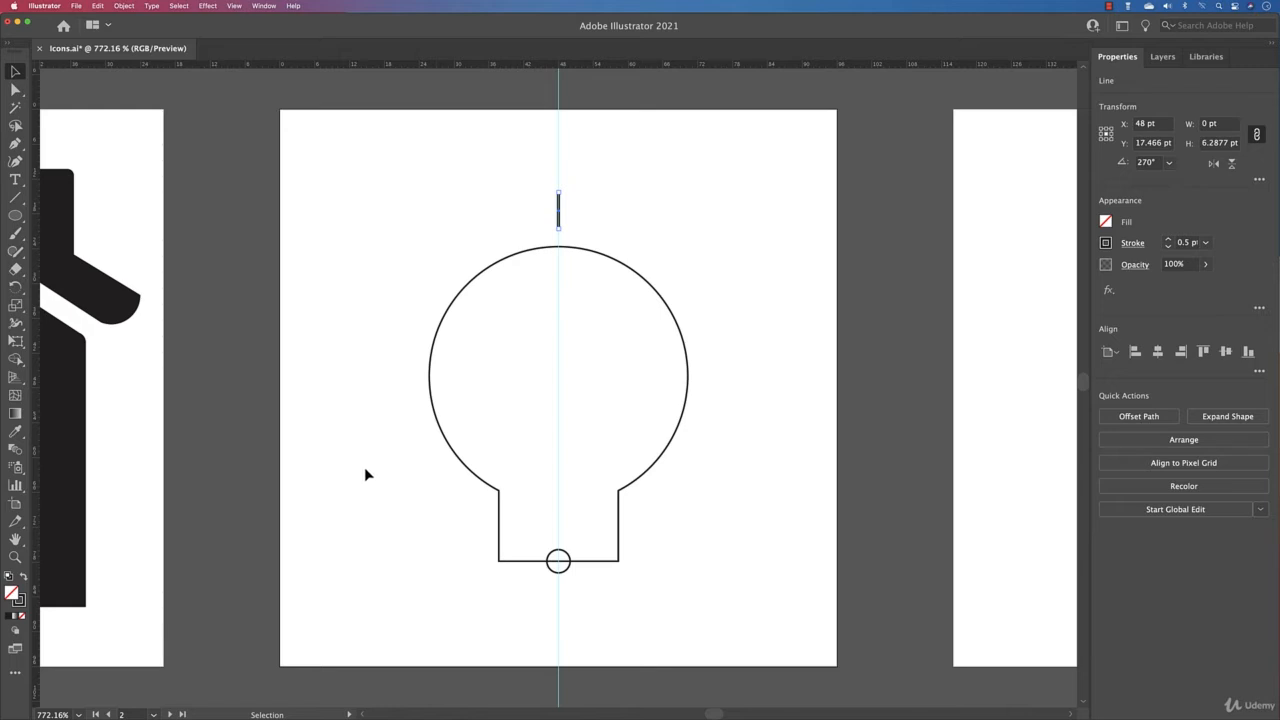
Step: Apply a Radial repeat to the short line above the bulb
{"action": "left_click", "coordinate": [118, 6]}
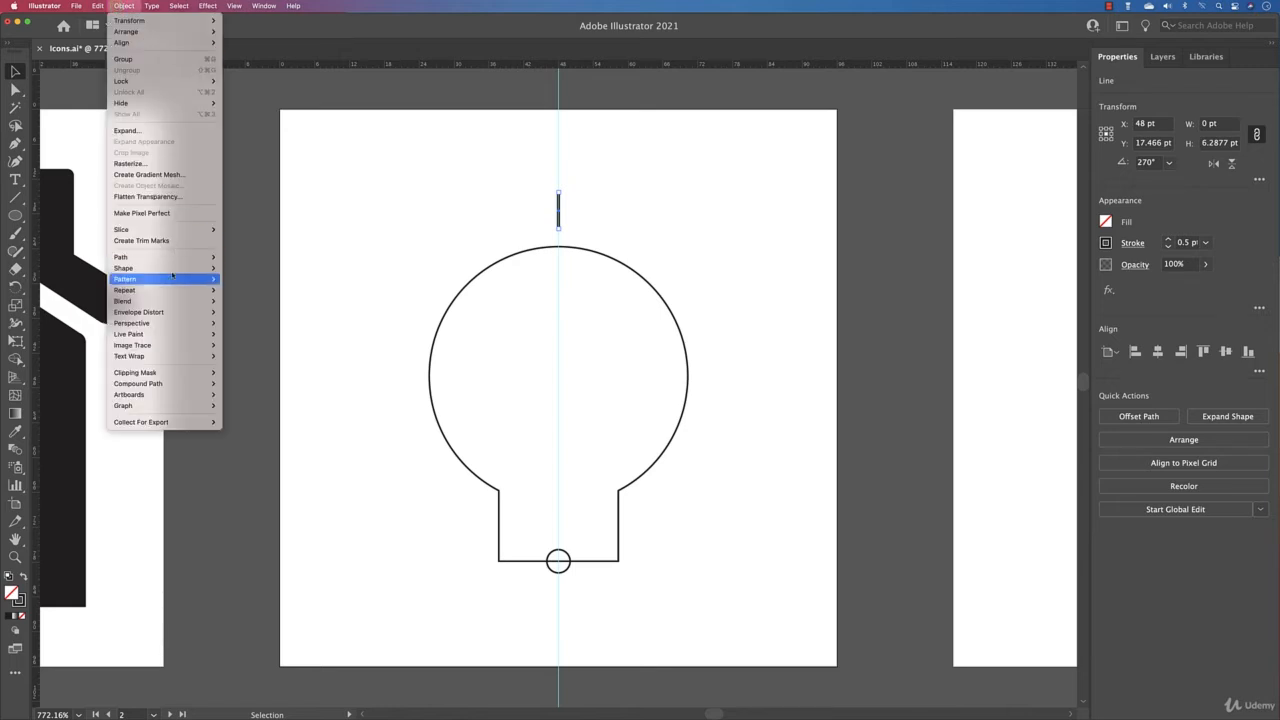
{"action": "mouse_move", "coordinate": [170, 289]}
{"action": "left_click", "coordinate": [236, 291]}
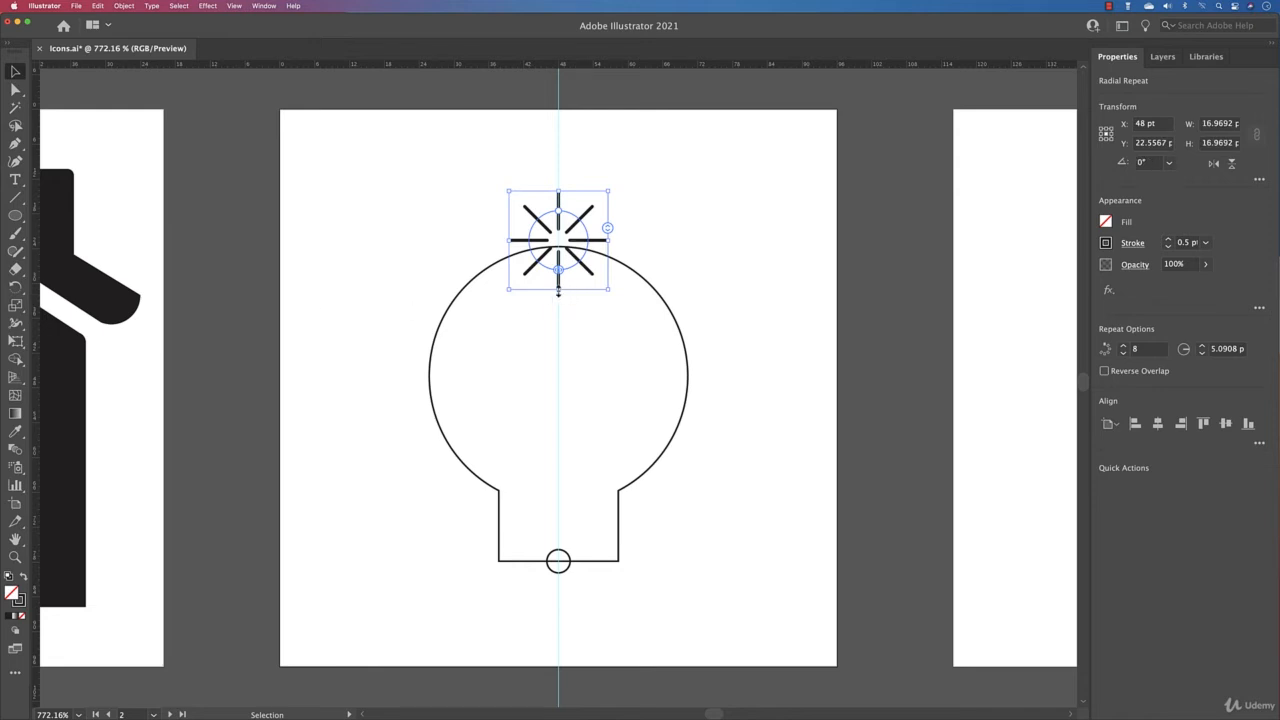
Step: Enlarge the radial repeat's radius to about 23.4 pt and move it down around the bulb to about Y 46.56 pt
{"action": "left_click_drag", "start_coordinate": [560, 214], "coordinate": [557, 105]}
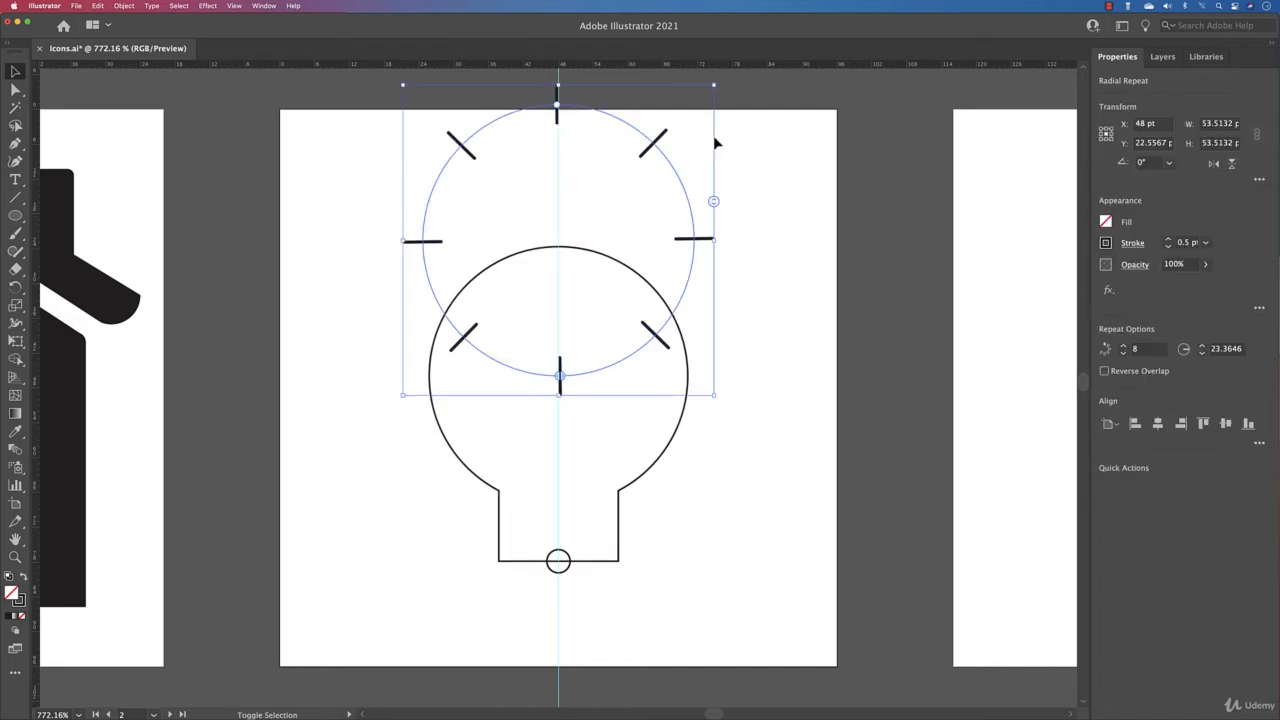
{"action": "key", "text": "shift+Down"}
{"action": "key", "text": "shift+Down"}
{"action": "key", "text": "shift+Down"}
{"action": "key", "text": "Up"}
{"action": "key", "text": "Up"}
{"action": "key", "text": "Up"}
{"action": "key", "text": "Up"}
{"action": "key", "text": "Up"}
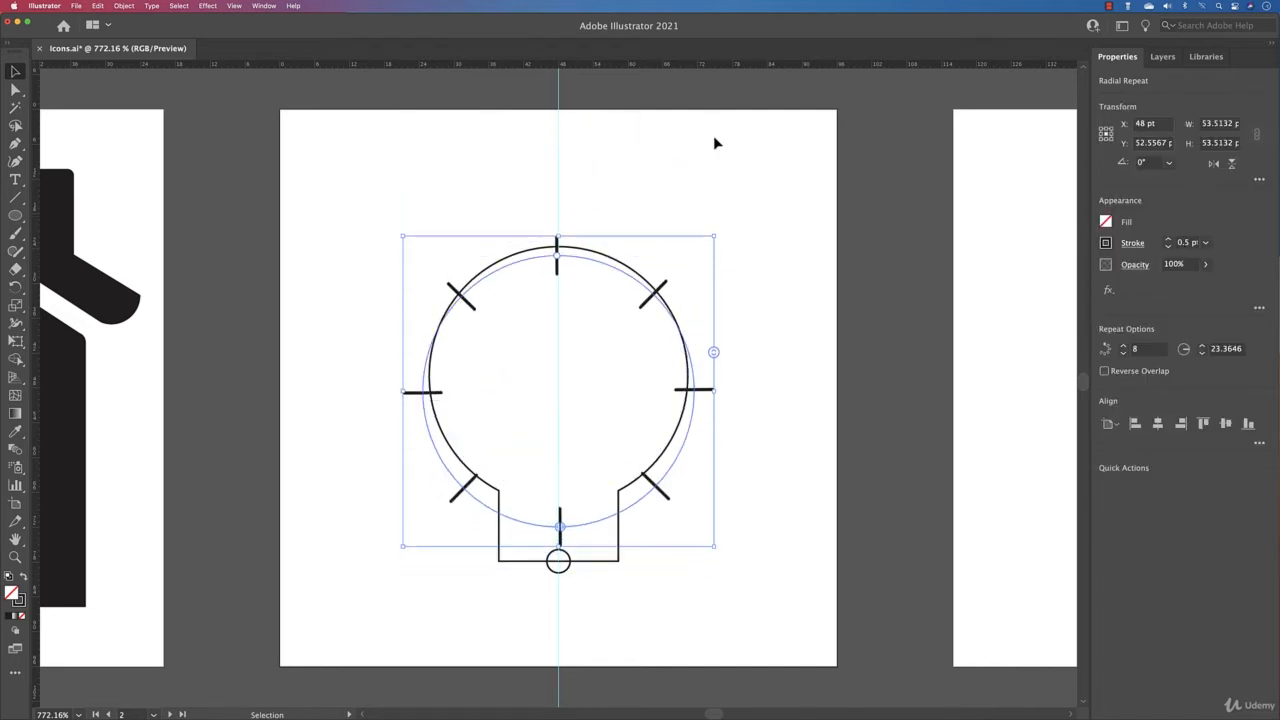
{"action": "key", "text": "Up"}
{"action": "key", "text": "Up"}
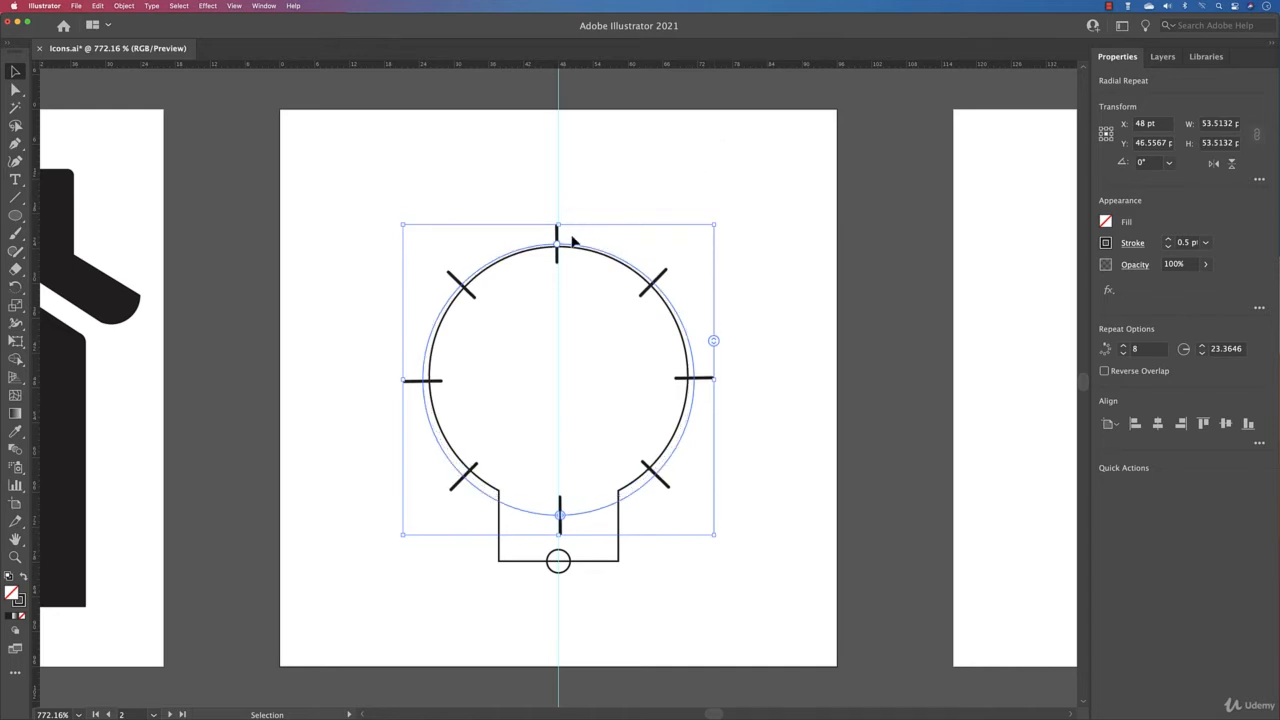
Step: Widen the radial repeat's radius to about 30.8 pt and increase it to 10 instances
{"action": "left_click_drag", "start_coordinate": [557, 250], "coordinate": [558, 204]}
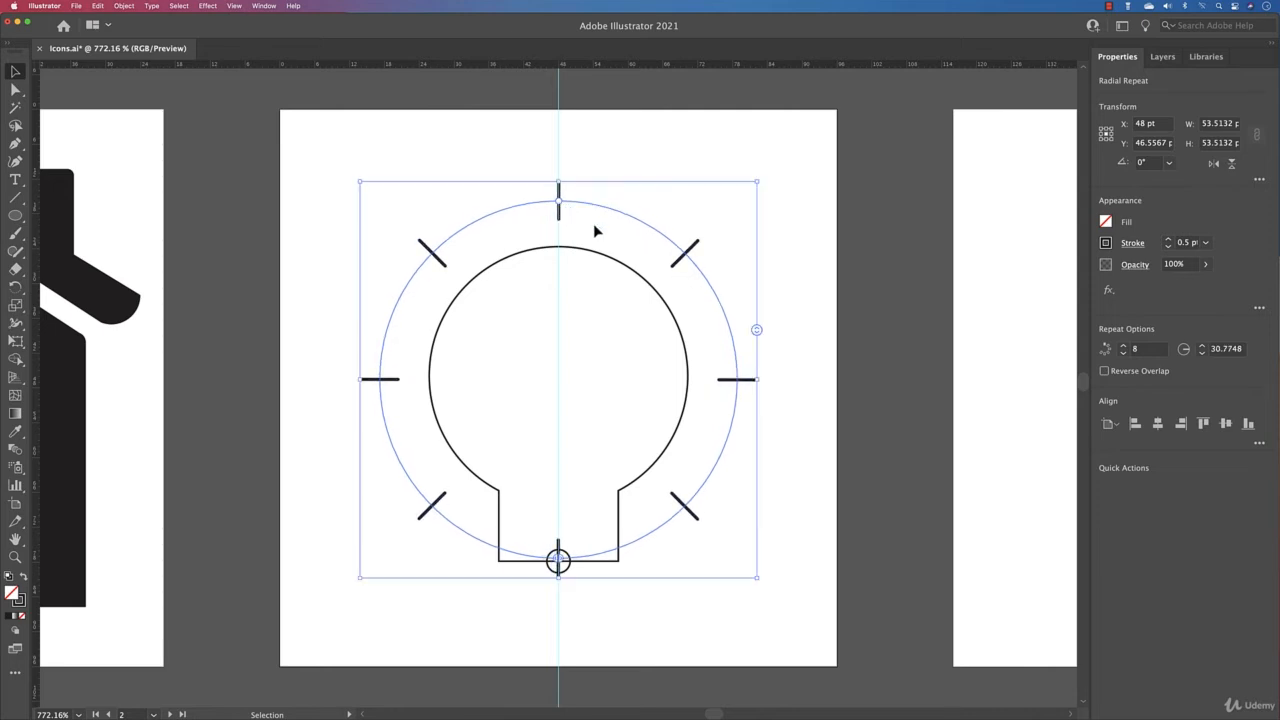
{"action": "left_click", "coordinate": [757, 329]}
{"action": "left_click_drag", "start_coordinate": [757, 328], "coordinate": [758, 320]}
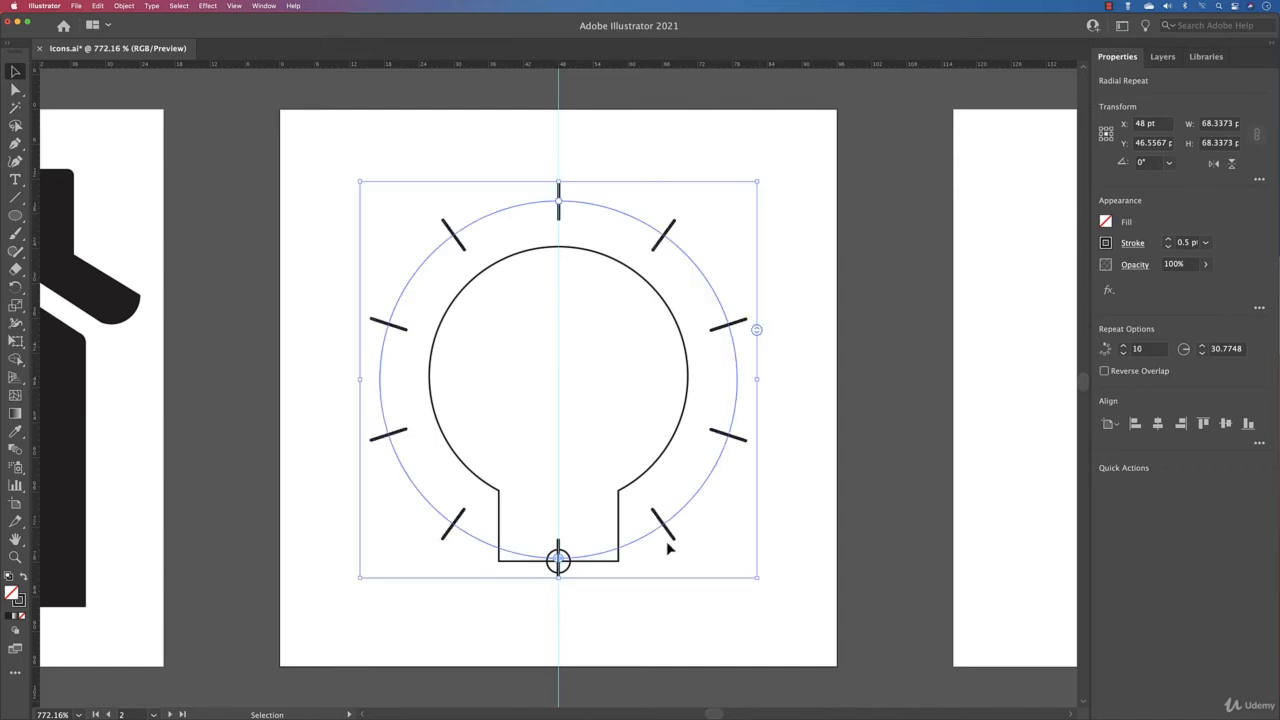
Step: Trim the rays around the bulb's base to leave 7 instances and reduce the repeat radius to about 28.8 pt
{"action": "left_click_drag", "start_coordinate": [561, 562], "coordinate": [659, 543]}
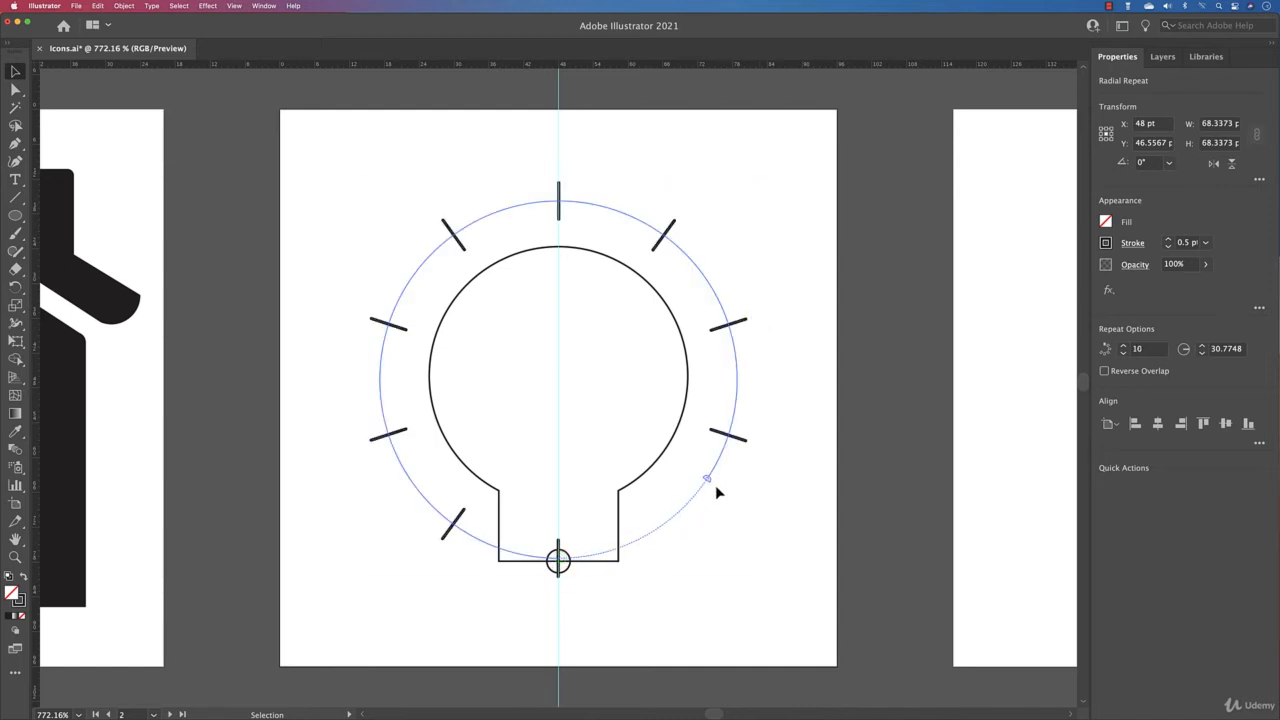
{"action": "left_click_drag", "start_coordinate": [715, 490], "coordinate": [418, 508]}
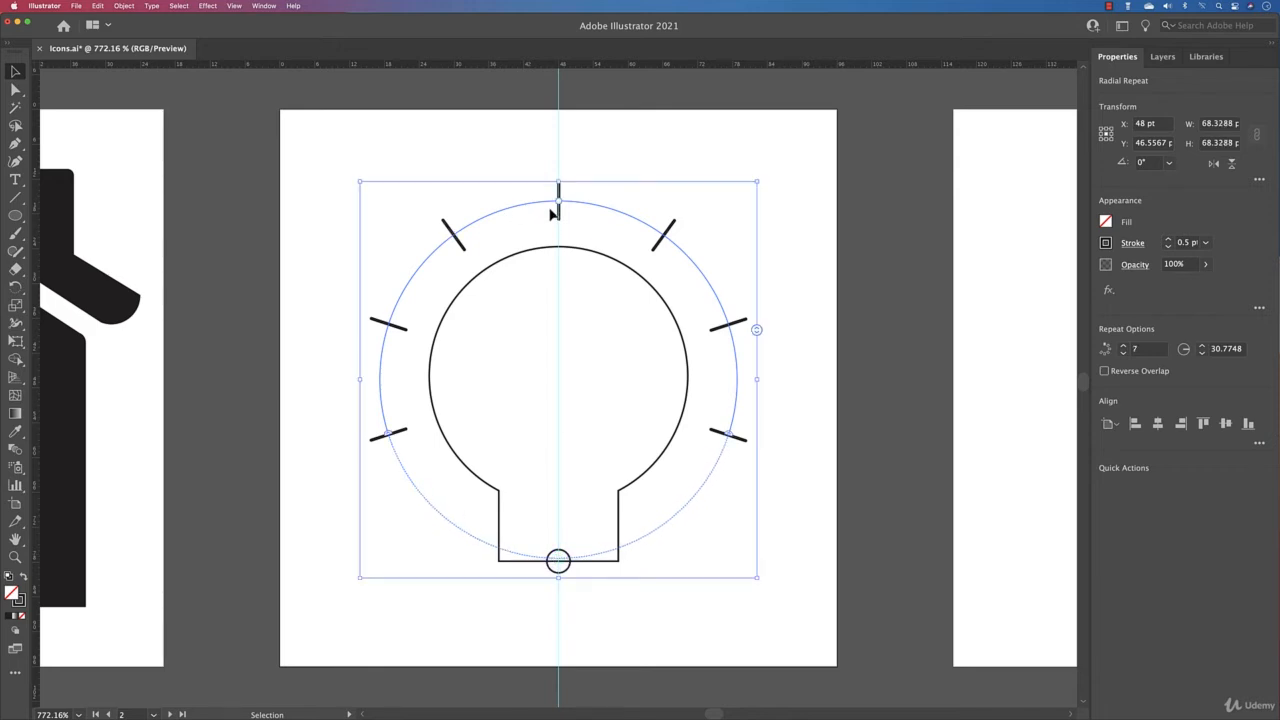
{"action": "left_click_drag", "start_coordinate": [558, 205], "coordinate": [560, 212]}
{"action": "left_click", "coordinate": [642, 180]}
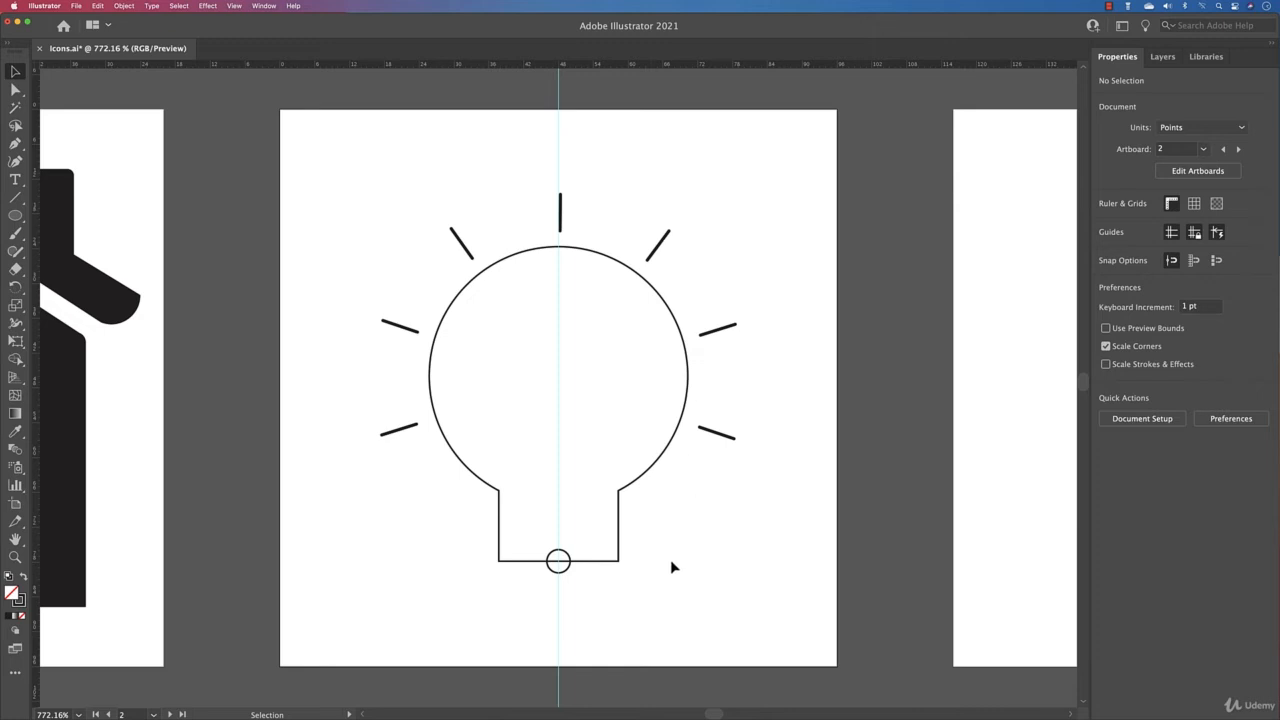
Step: Merge the small circle at the bulb's base into the bulb outline with the Shape Builder
{"action": "left_click", "coordinate": [558, 563]}
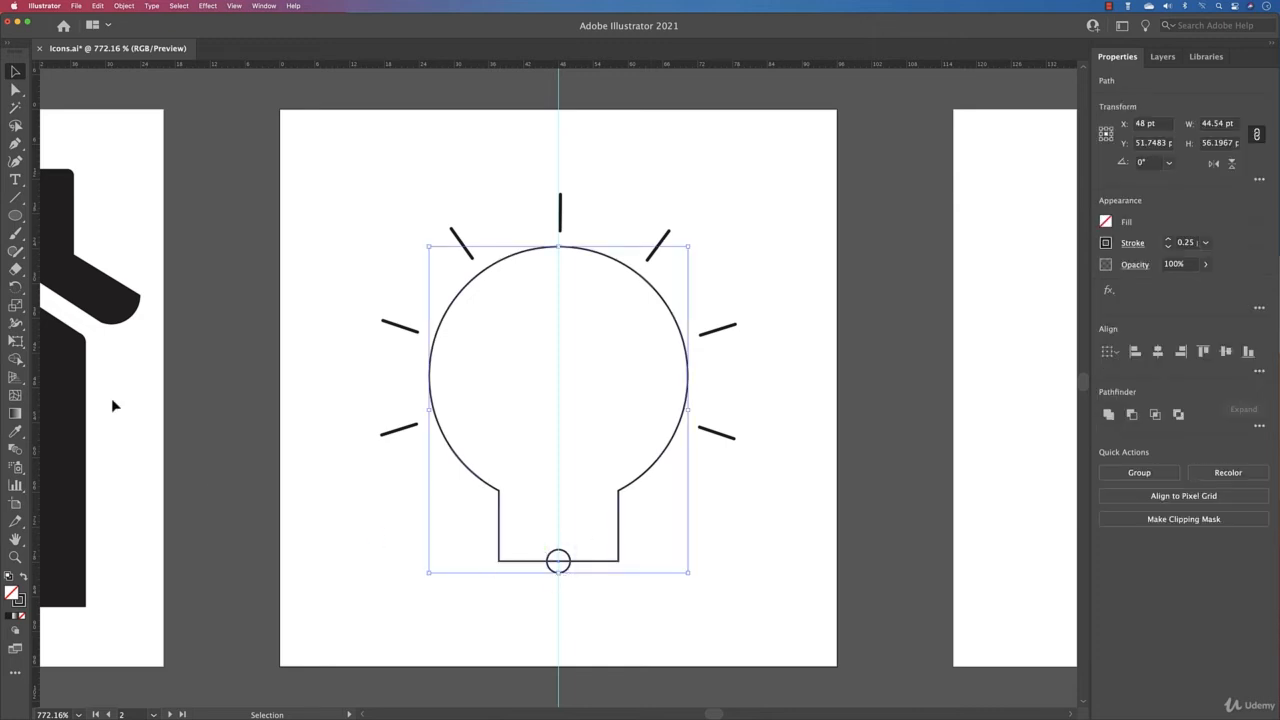
{"action": "left_click", "coordinate": [15, 360]}
{"action": "left_click_drag", "start_coordinate": [563, 549], "coordinate": [557, 567]}
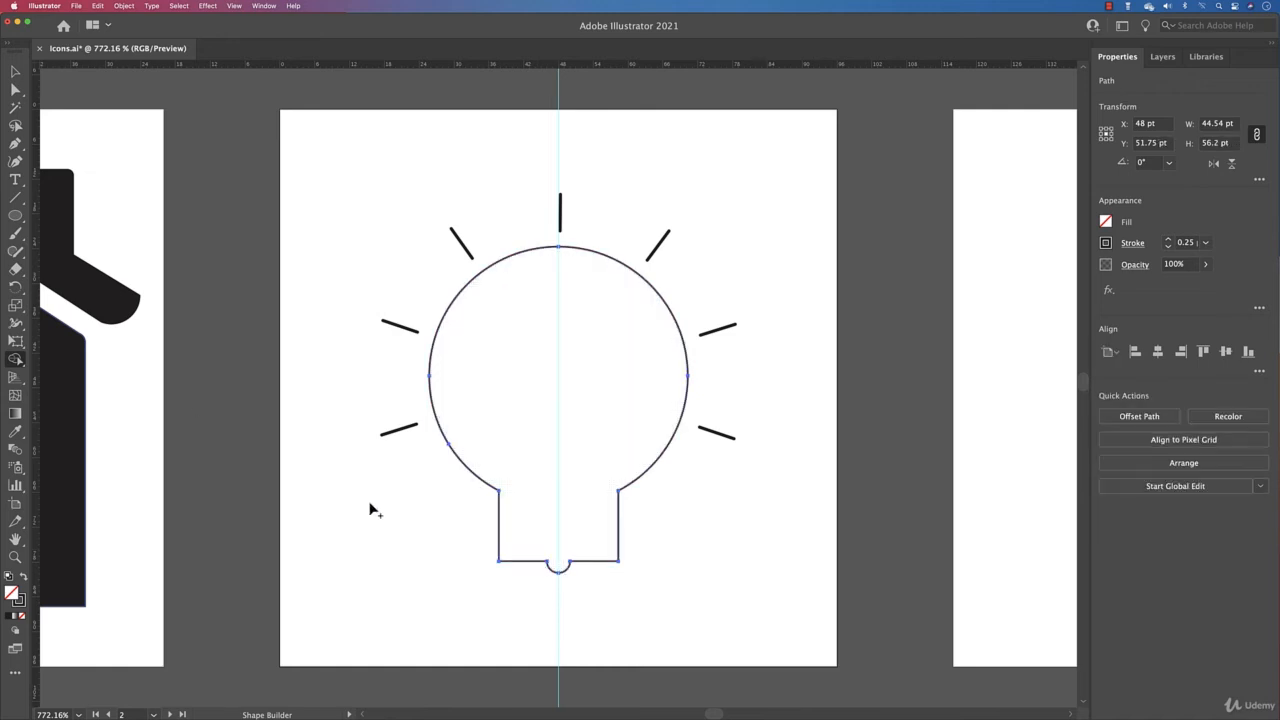
Step: Draw three evenly stacked horizontal lines about 20.6 pt wide across the bulb's neck
{"action": "left_click", "coordinate": [15, 197]}
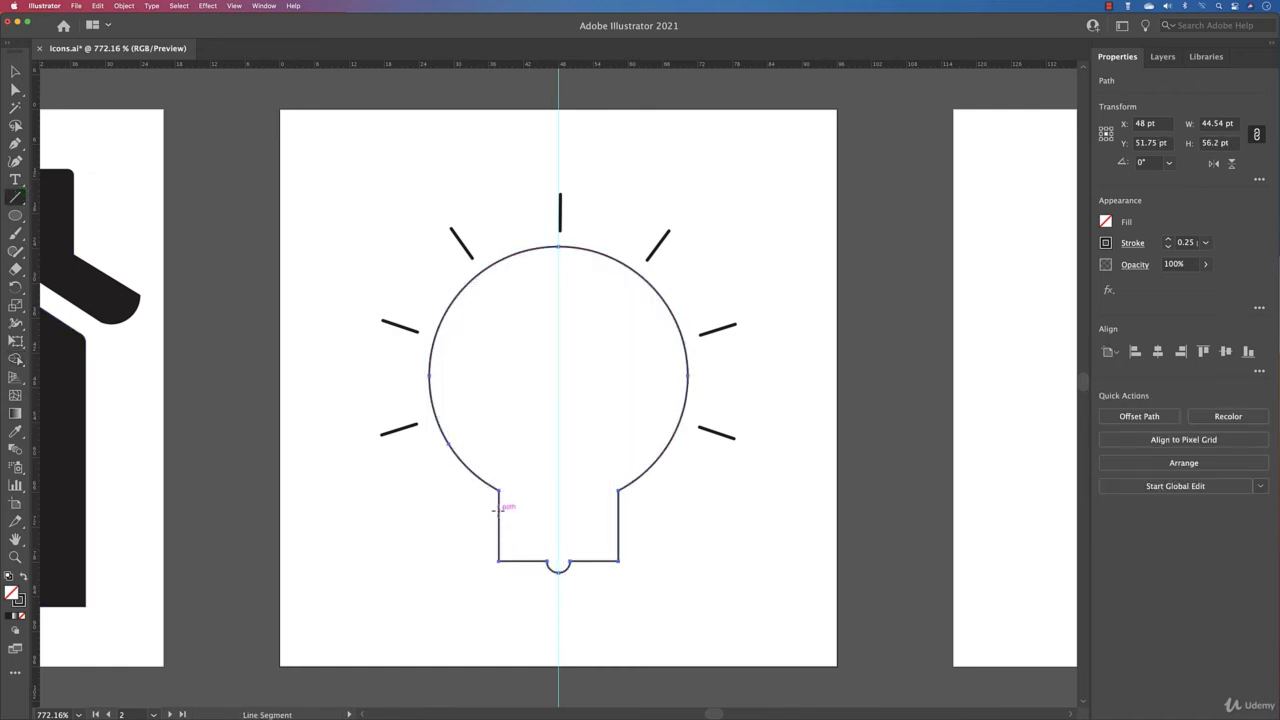
{"action": "mouse_move", "coordinate": [498, 510]}
{"action": "left_mouse_down"}
{"action": "mouse_move", "coordinate": [618, 510]}
{"action": "mouse_move", "coordinate": [501, 521]}
{"action": "mouse_move", "coordinate": [500, 535]}
{"action": "mouse_move", "coordinate": [618, 535]}
{"action": "left_mouse_up"}
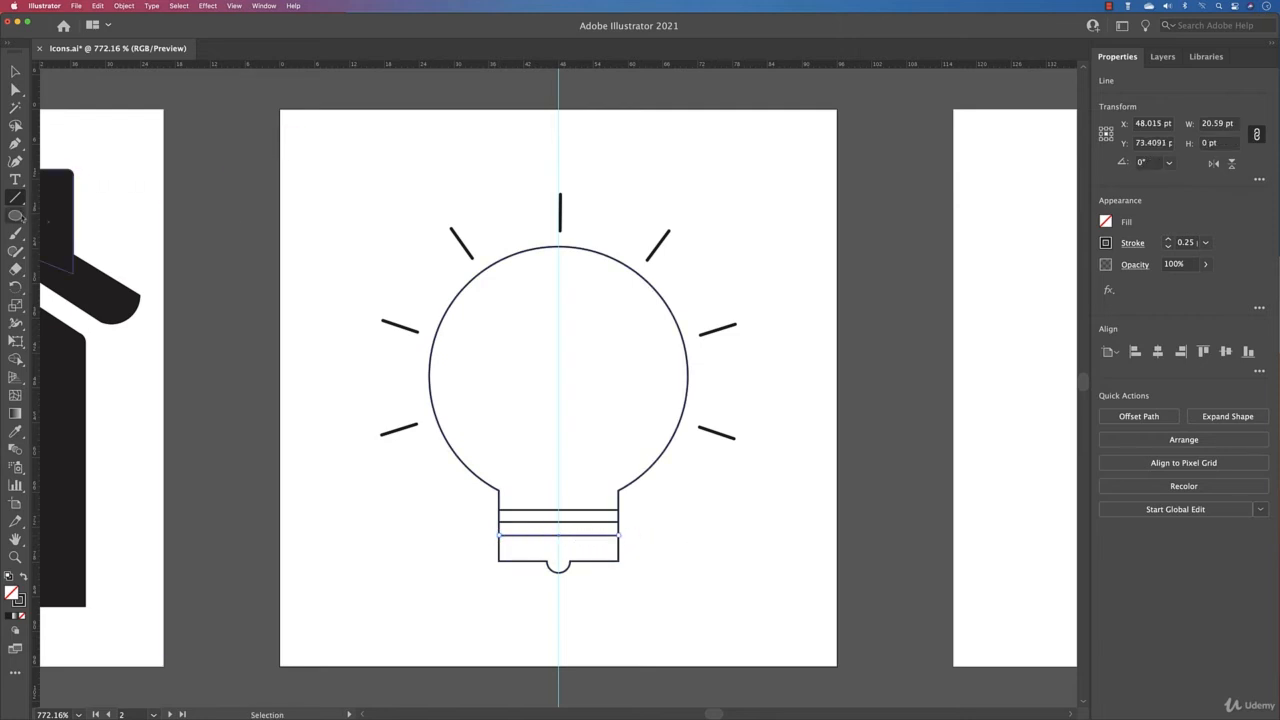
Step: Draw a circle about 14.5 pt wide inside the bulb's upper right and delete its left and bottom anchors to leave a quarter arc
{"action": "left_click", "coordinate": [15, 215]}
{"action": "left_click_drag", "start_coordinate": [588, 297], "coordinate": [642, 385]}
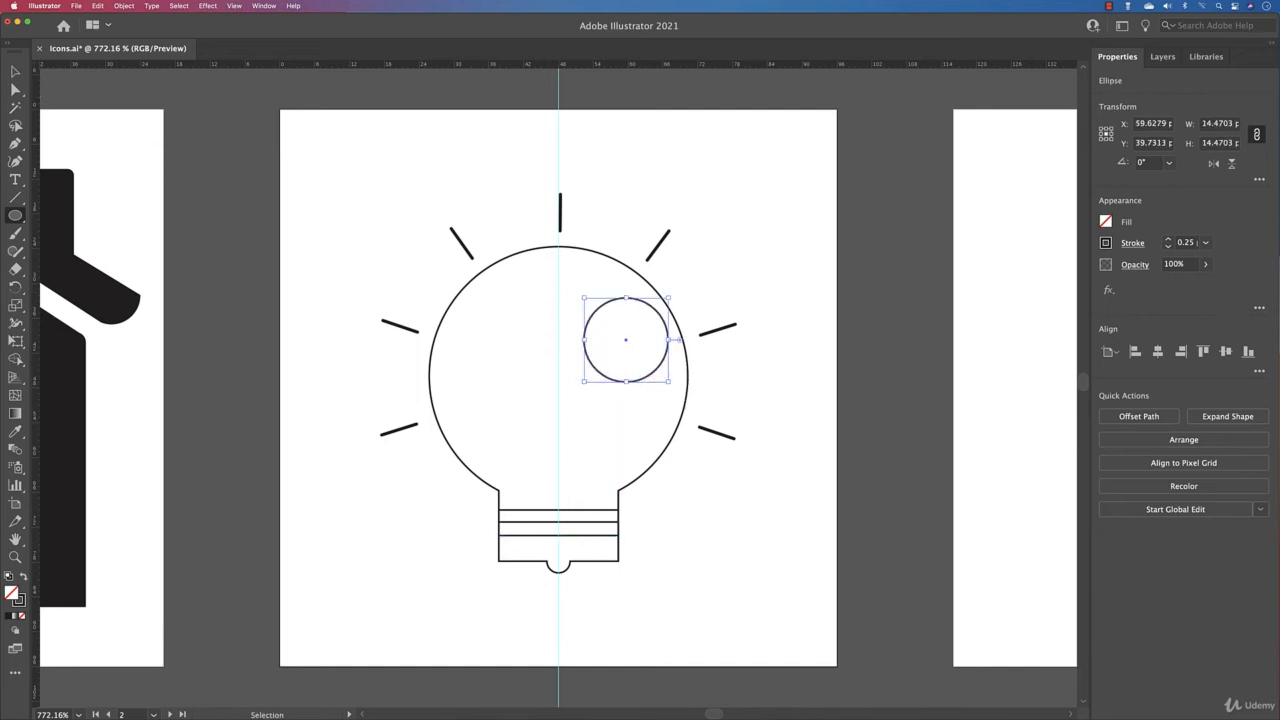
{"action": "left_click", "coordinate": [15, 89]}
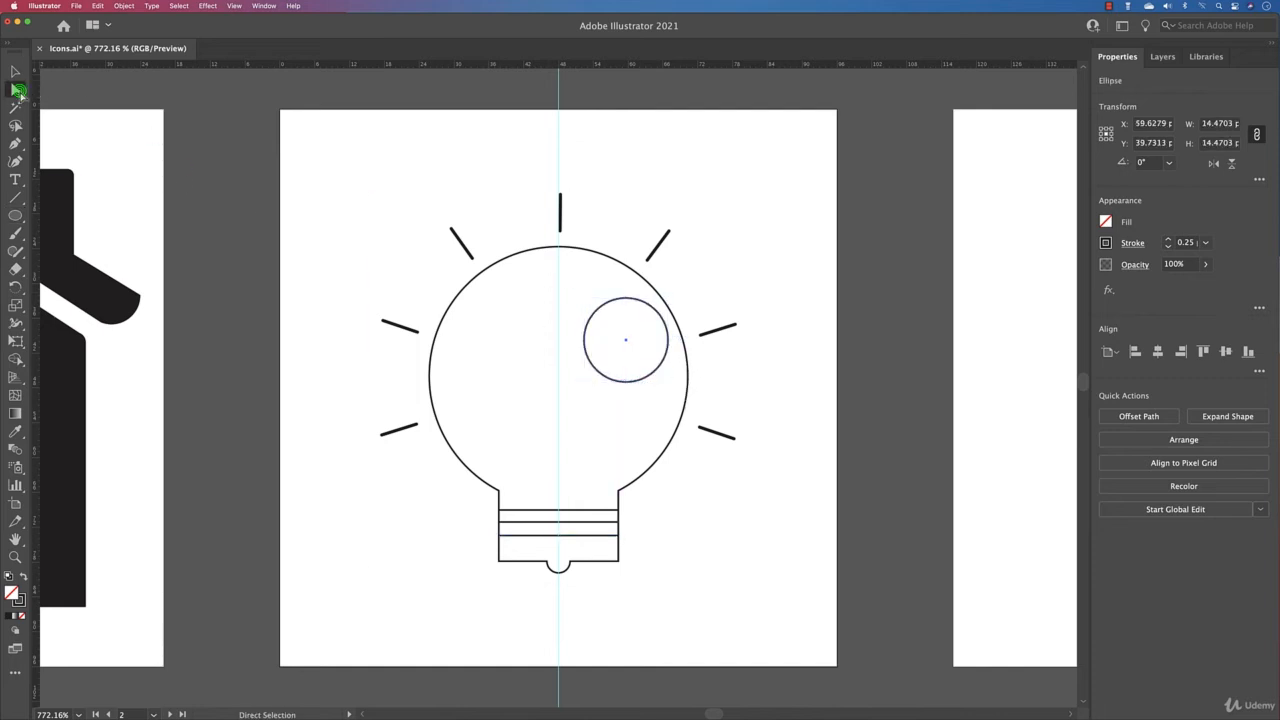
{"action": "left_click", "coordinate": [585, 341]}
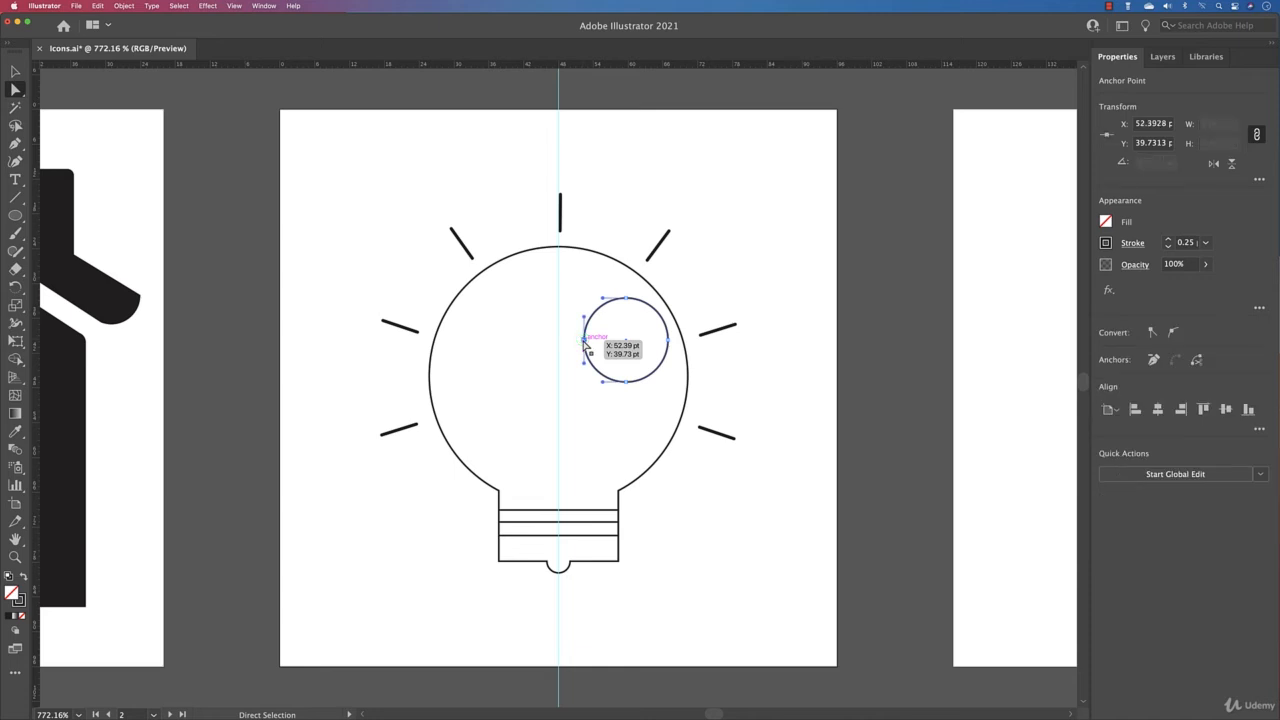
{"action": "key", "text": "Delete"}
{"action": "left_click", "coordinate": [624, 383]}
{"action": "key", "text": "Delete"}
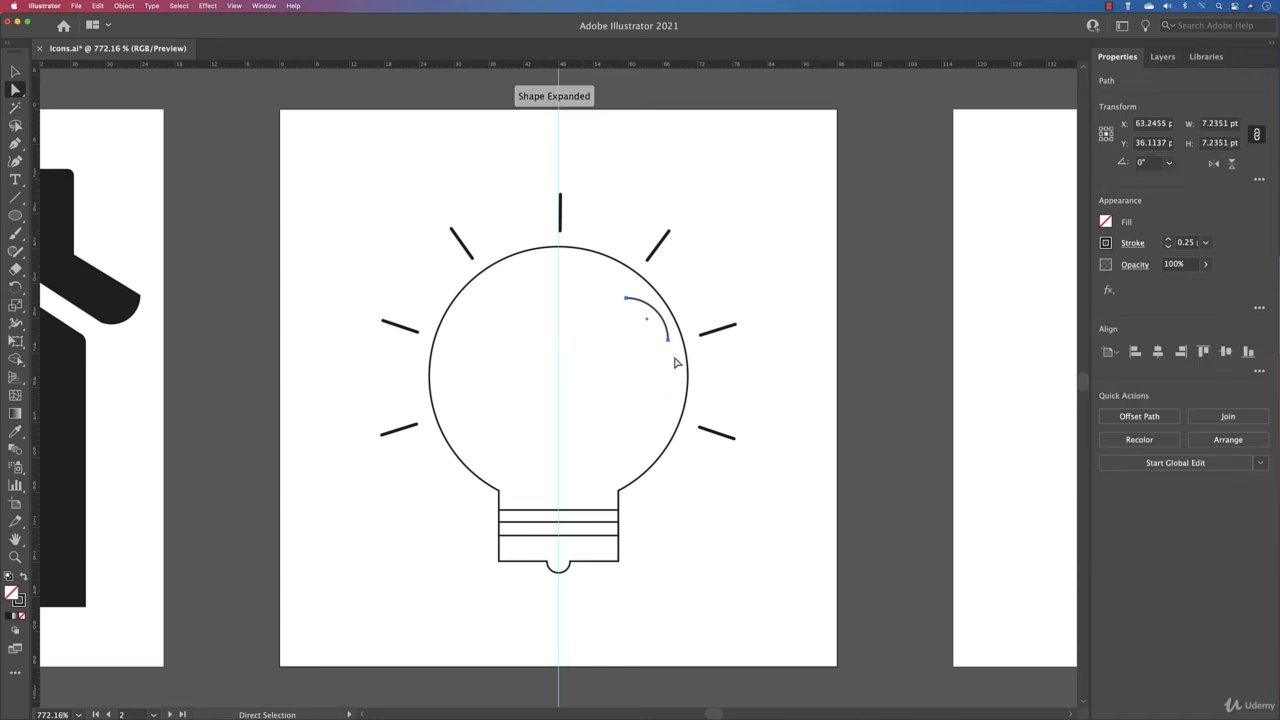
Step: Rotate the highlight arc to about 338° and move it inward to about X 58.31 pt
{"action": "left_click", "coordinate": [15, 71]}
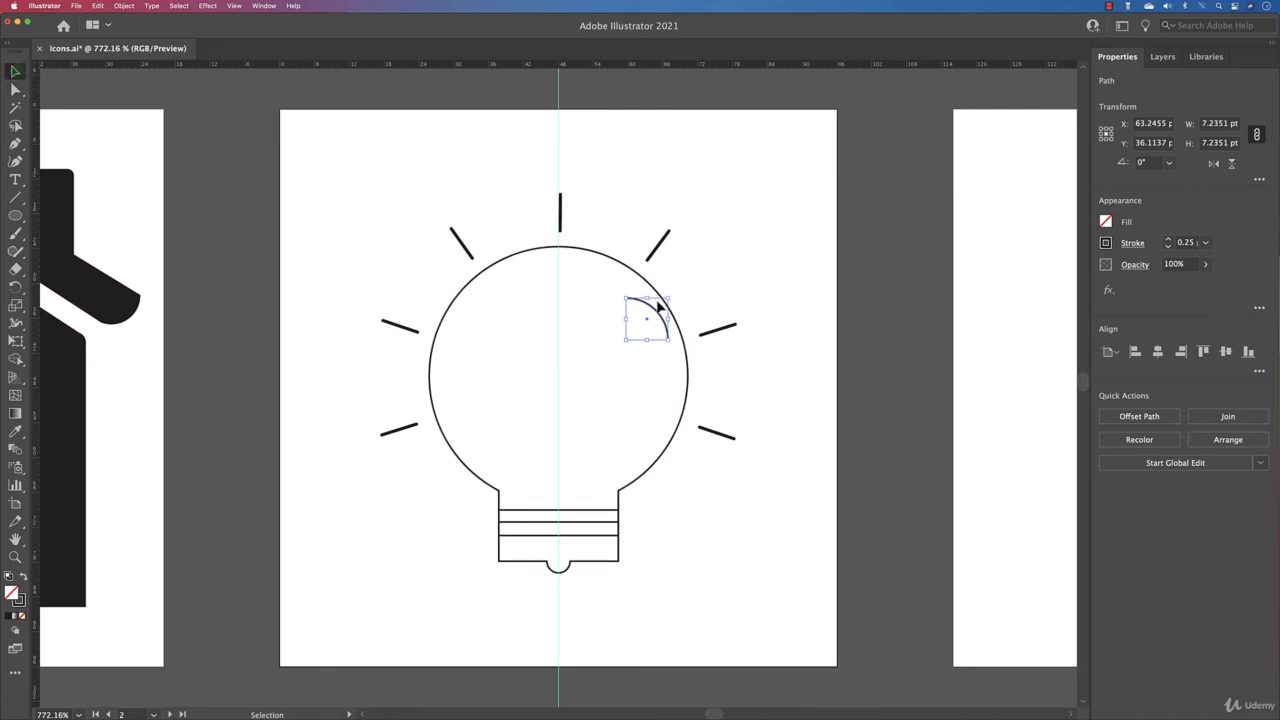
{"action": "mouse_move", "coordinate": [620, 298]}
{"action": "left_mouse_down"}
{"action": "mouse_move", "coordinate": [636, 296]}
{"action": "mouse_move", "coordinate": [627, 313]}
{"action": "left_mouse_up"}
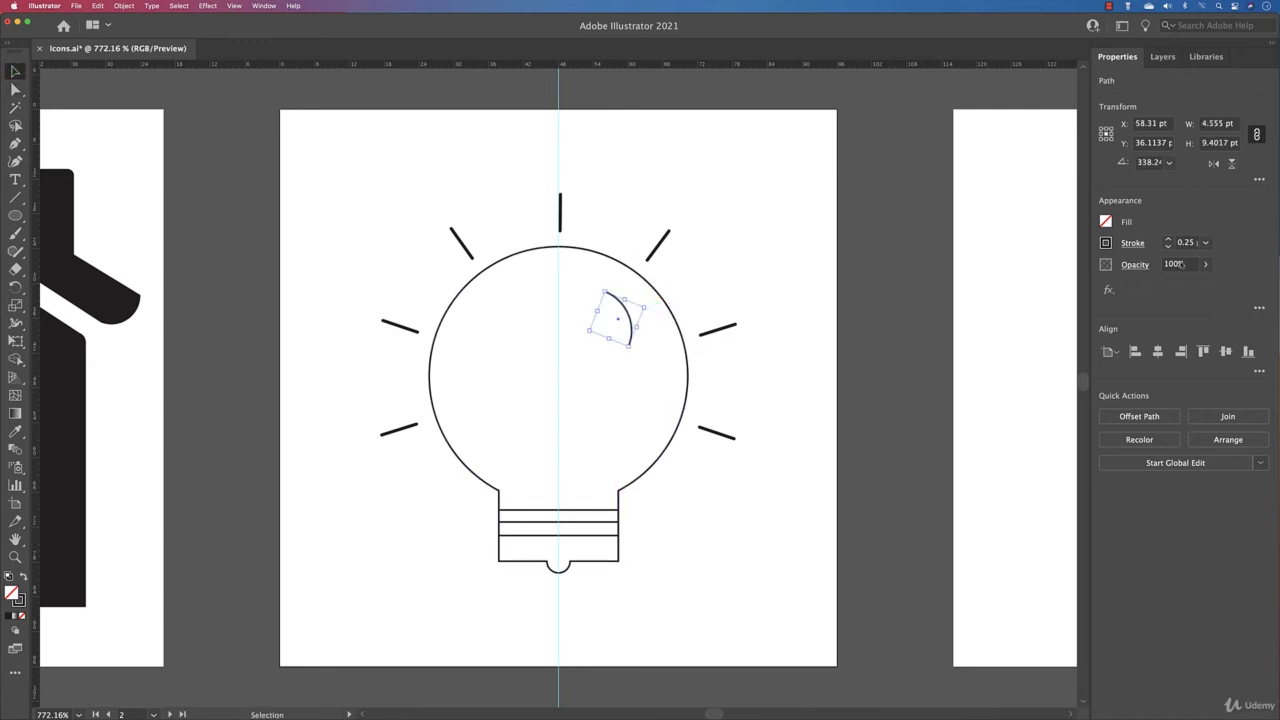
Step: Set the highlight arc's stroke weight to 0.75 pt and give it round caps
{"action": "left_click", "coordinate": [1168, 240]}
{"action": "left_click", "coordinate": [1168, 240]}
{"action": "left_click", "coordinate": [1132, 248]}
{"action": "left_click", "coordinate": [1051, 283]}
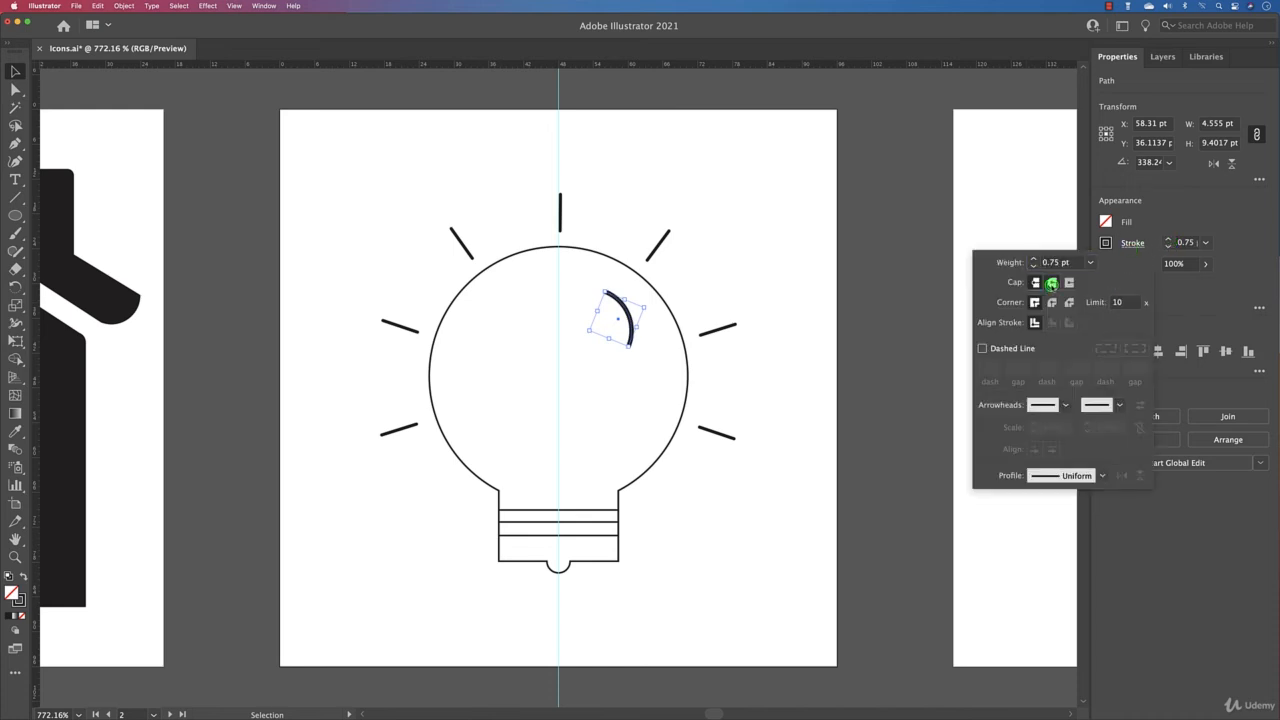
{"action": "left_click", "coordinate": [782, 293]}
{"action": "left_click", "coordinate": [762, 301]}
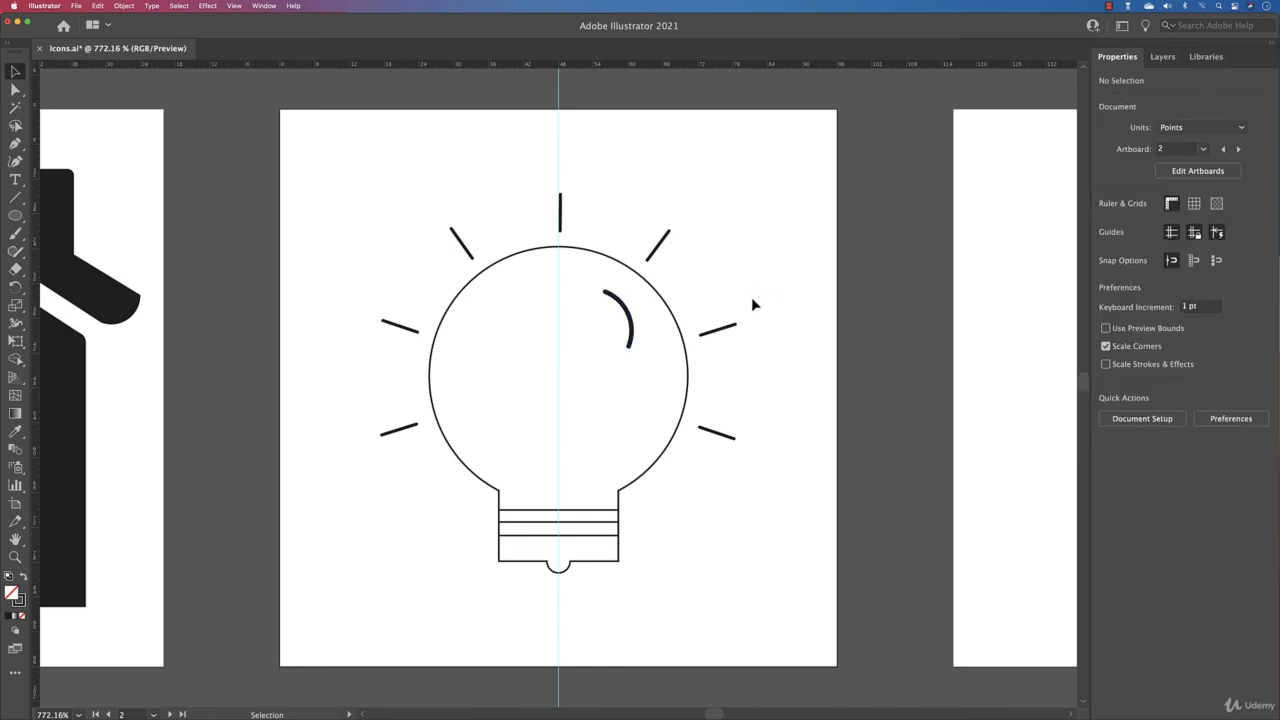
Step: Round the two bottom corners of the bulb's base to a radius of about 1.5 pt
{"action": "left_click", "coordinate": [457, 294]}
{"action": "left_click", "coordinate": [15, 89]}
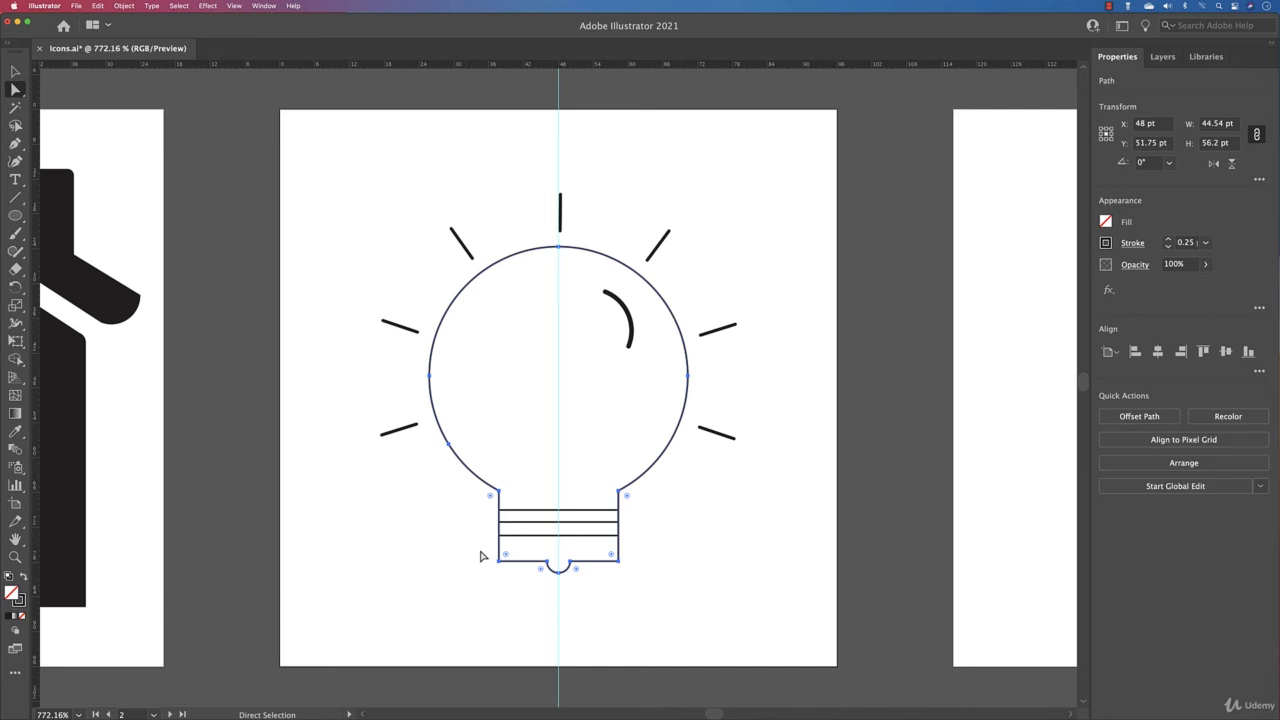
{"action": "left_click_drag", "start_coordinate": [480, 548], "coordinate": [525, 588]}
{"action": "left_click_drag", "start_coordinate": [639, 554], "coordinate": [612, 556]}
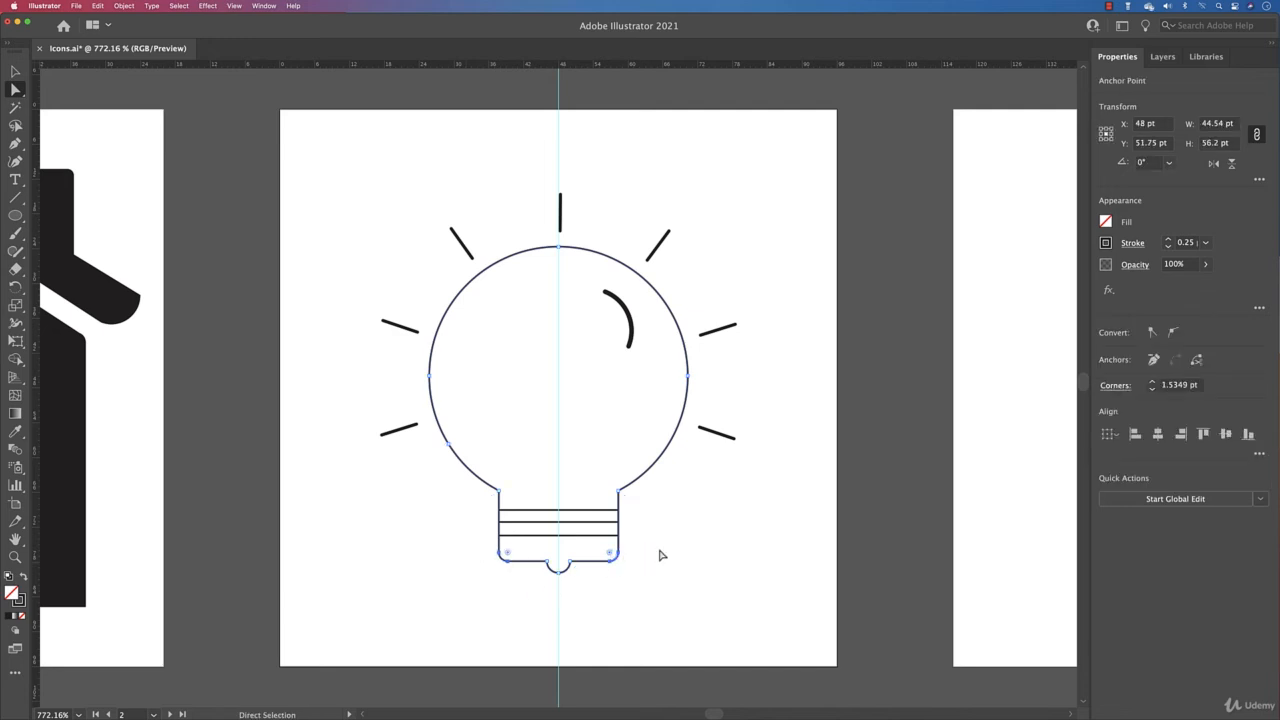
{"action": "left_click", "coordinate": [704, 540]}
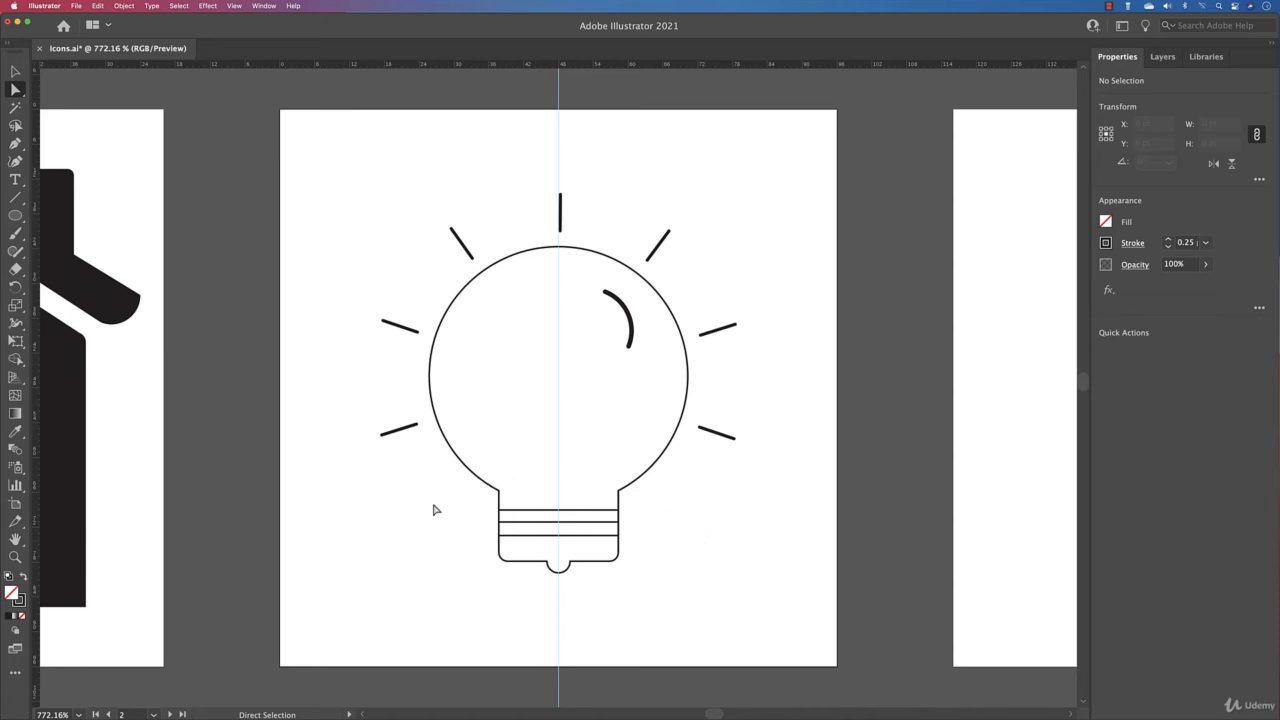
Step: Slightly round the two corners where the bulb's globe meets its neck
{"action": "left_click_drag", "start_coordinate": [471, 494], "coordinate": [524, 480]}
{"action": "left_click", "coordinate": [620, 493], "text": "shift"}
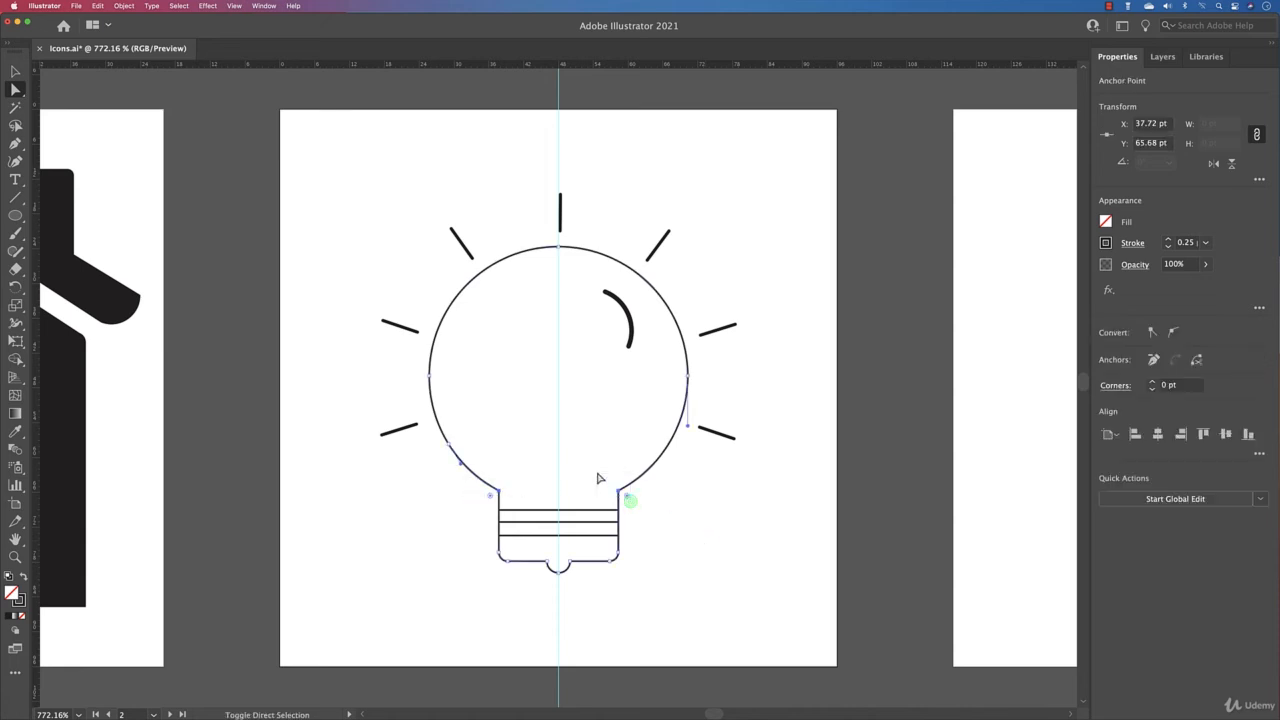
{"action": "left_click_drag", "start_coordinate": [627, 499], "coordinate": [630, 503]}
{"action": "left_click", "coordinate": [666, 508]}
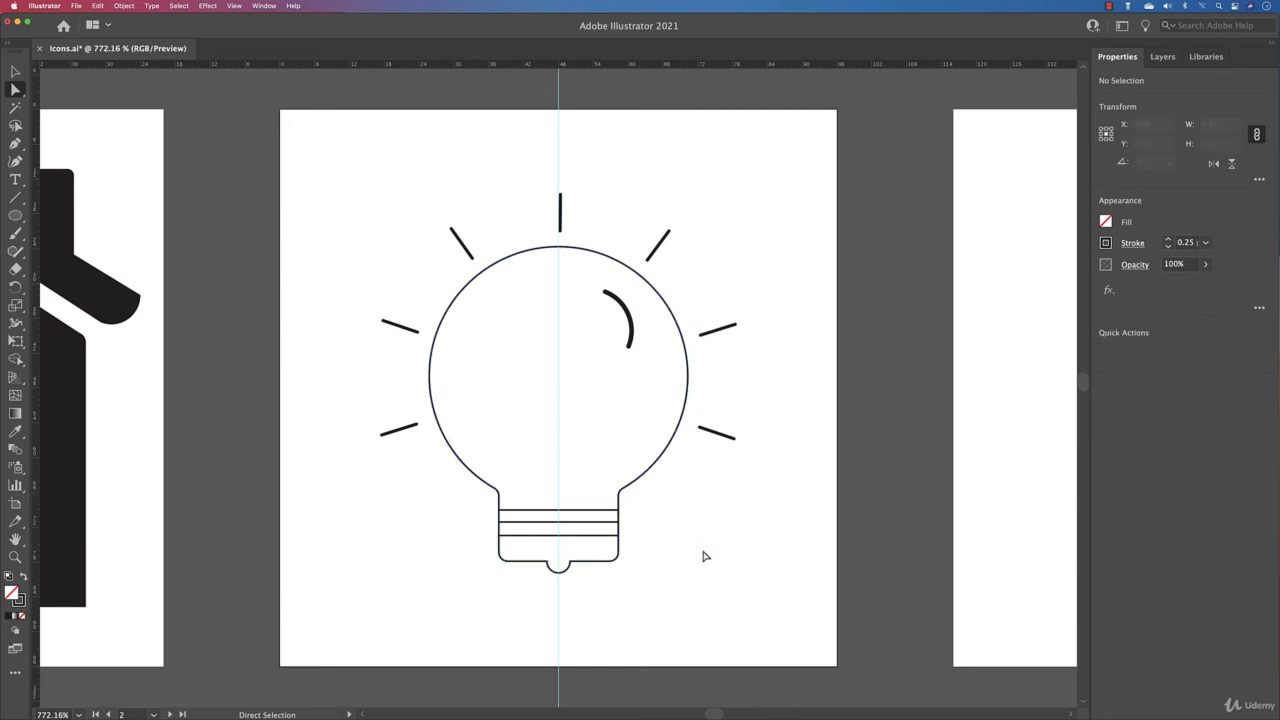
Step: Set the bulb outline's stroke weight to 1 pt
{"action": "left_click", "coordinate": [17, 72]}
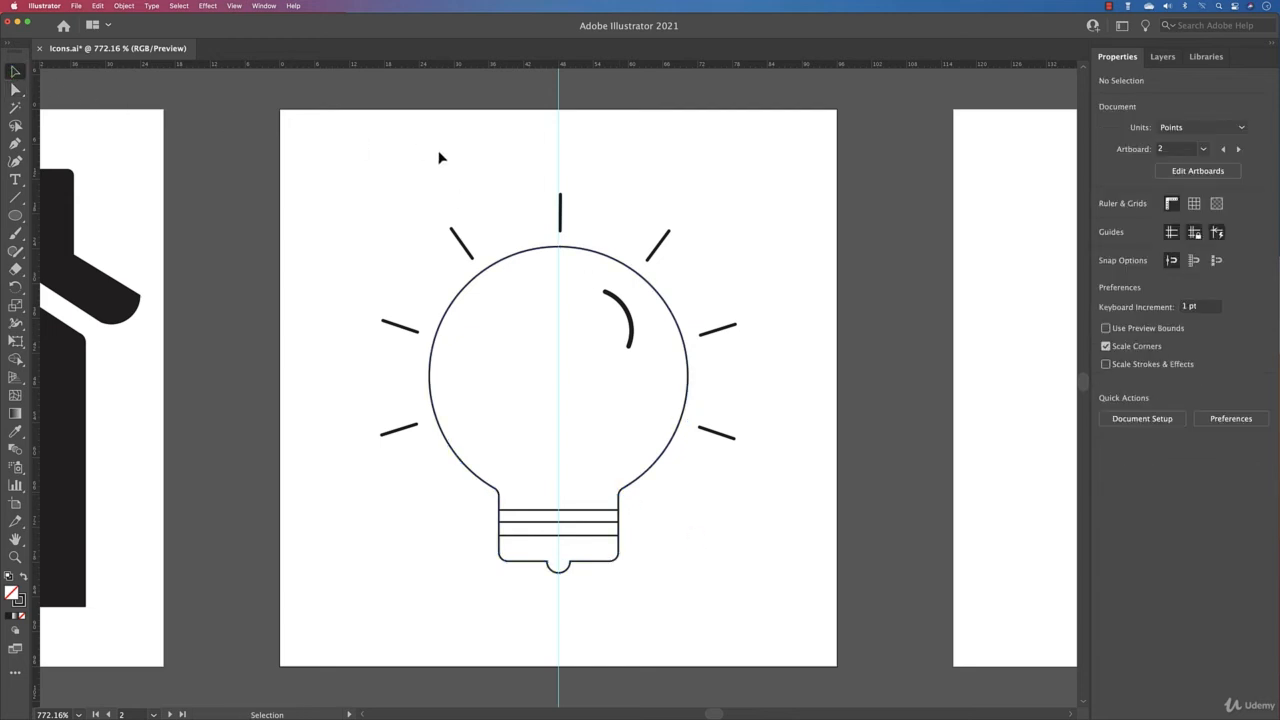
{"action": "left_click", "coordinate": [544, 248]}
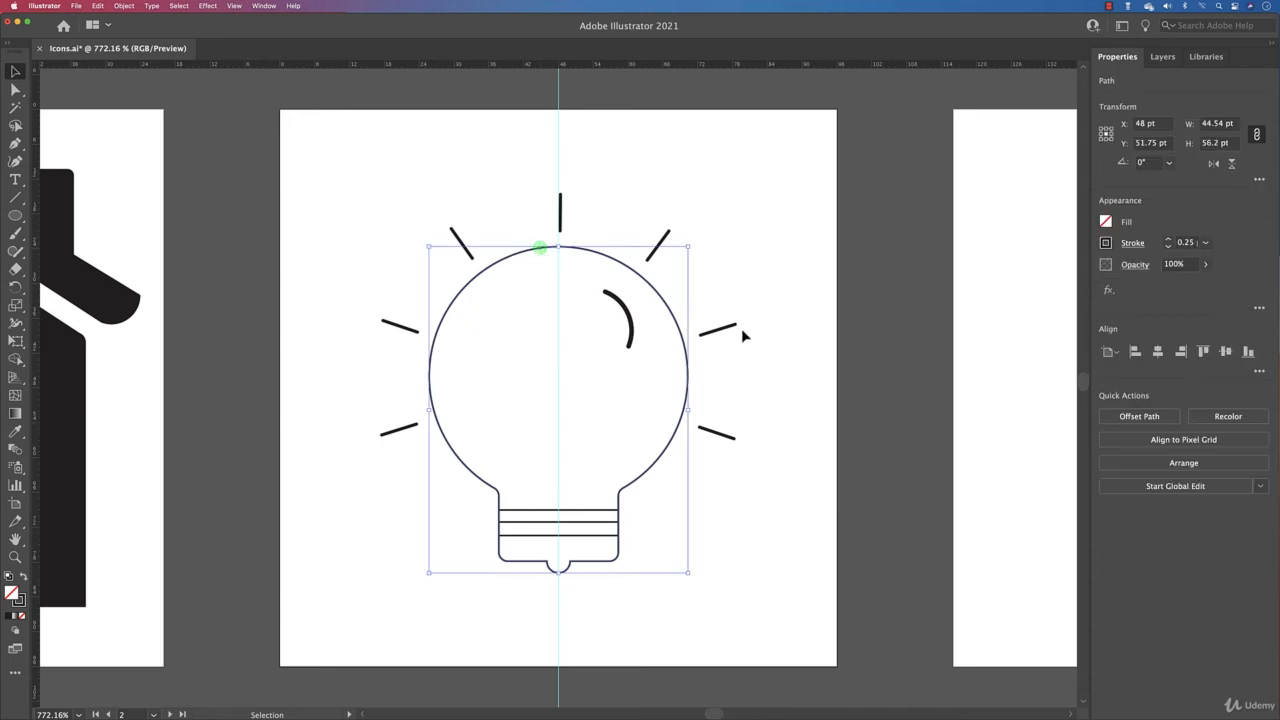
{"action": "left_click", "coordinate": [1168, 239]}
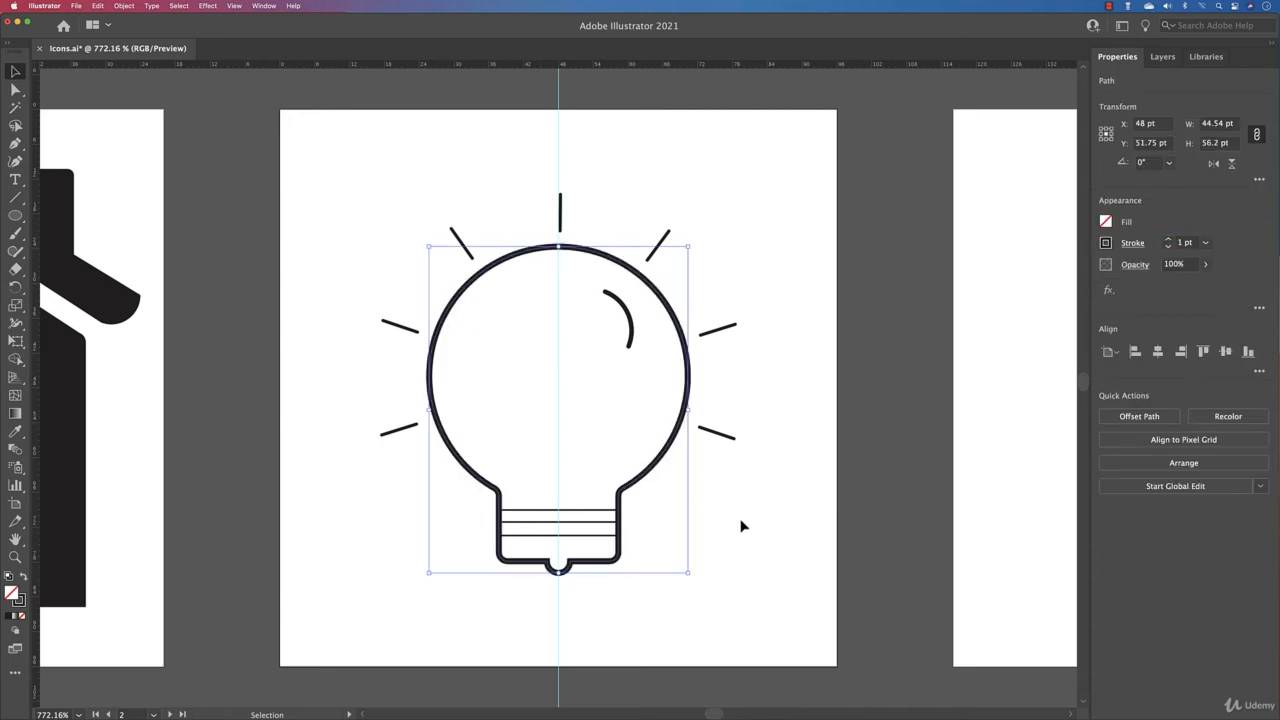
Step: Select the bulb outline with the three neck lines and set their stroke weight to 1 pt
{"action": "left_click_drag", "start_coordinate": [726, 514], "coordinate": [528, 550]}
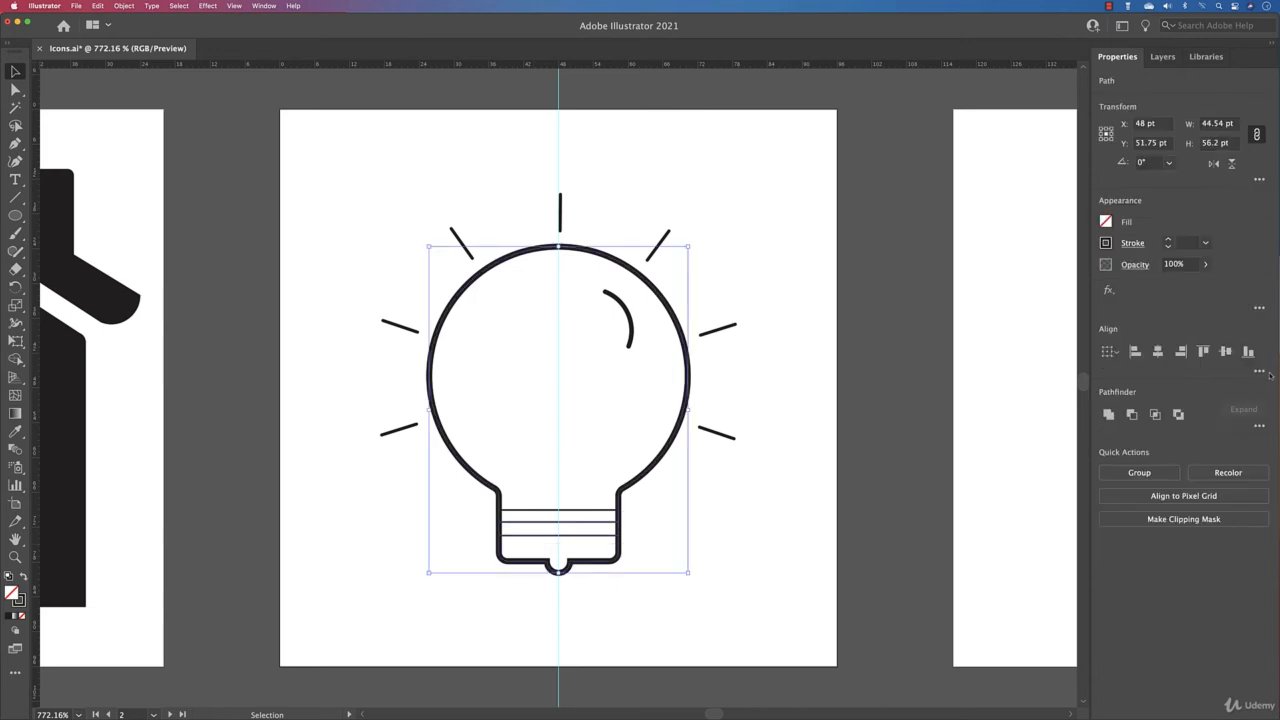
{"action": "left_click", "coordinate": [716, 514]}
{"action": "left_click_drag", "start_coordinate": [697, 506], "coordinate": [570, 543]}
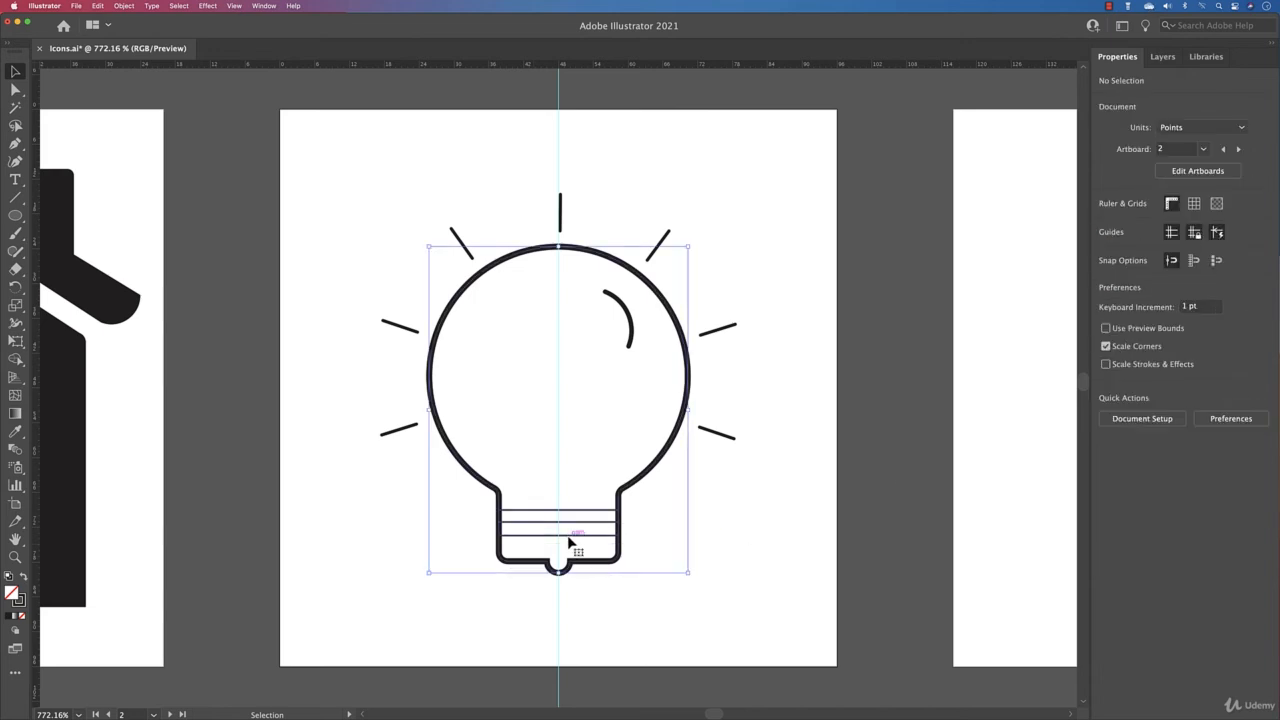
{"action": "left_click", "coordinate": [1168, 240]}
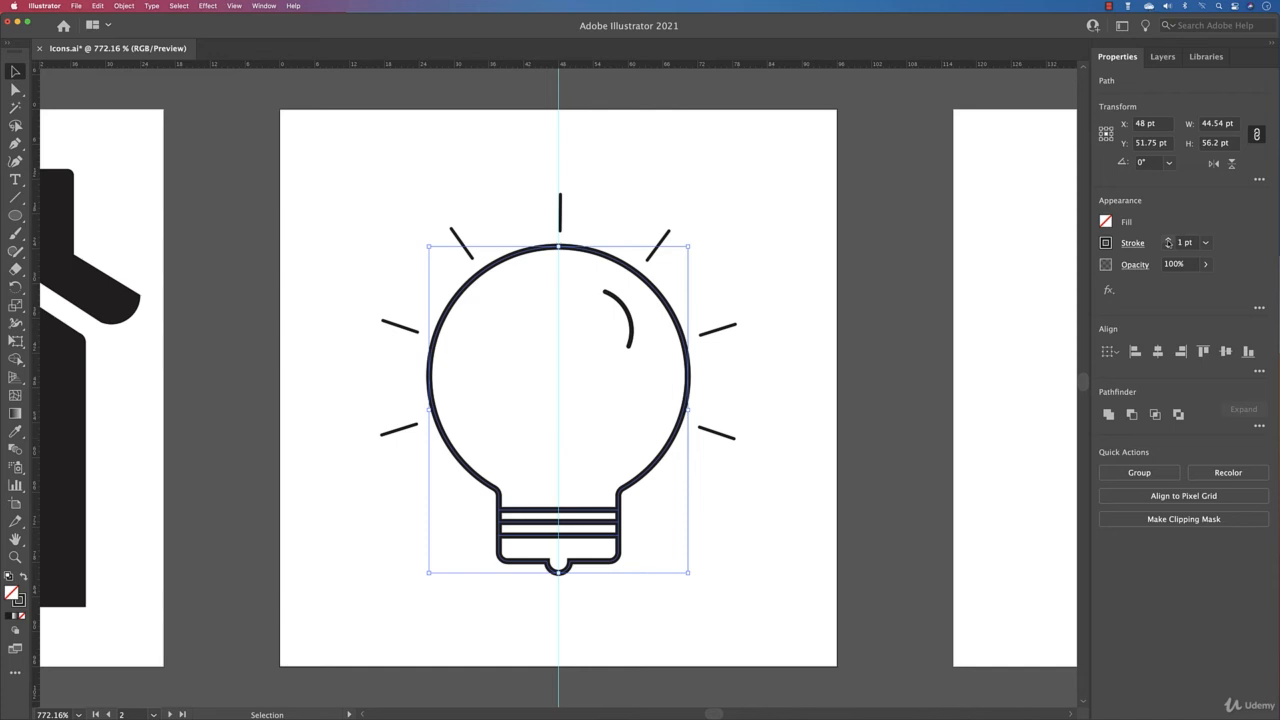
{"action": "left_click", "coordinate": [1168, 240]}
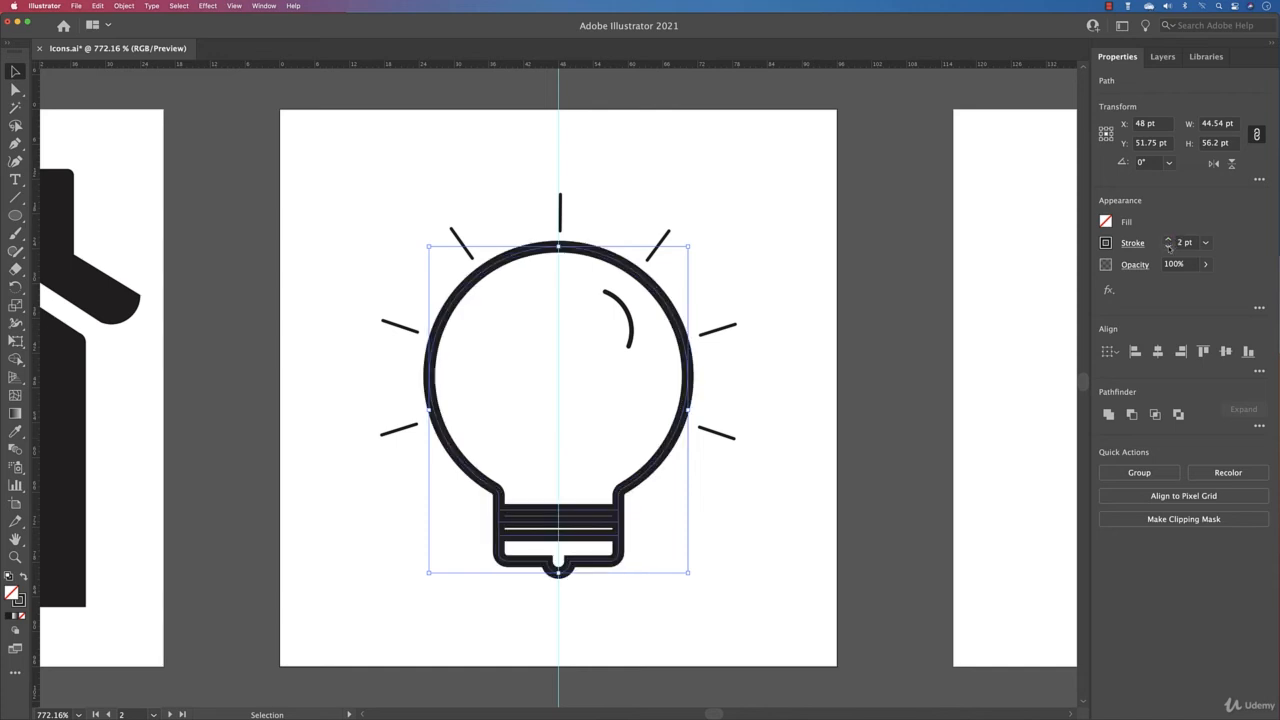
{"action": "left_click", "coordinate": [1168, 247]}
{"action": "left_click", "coordinate": [780, 251]}
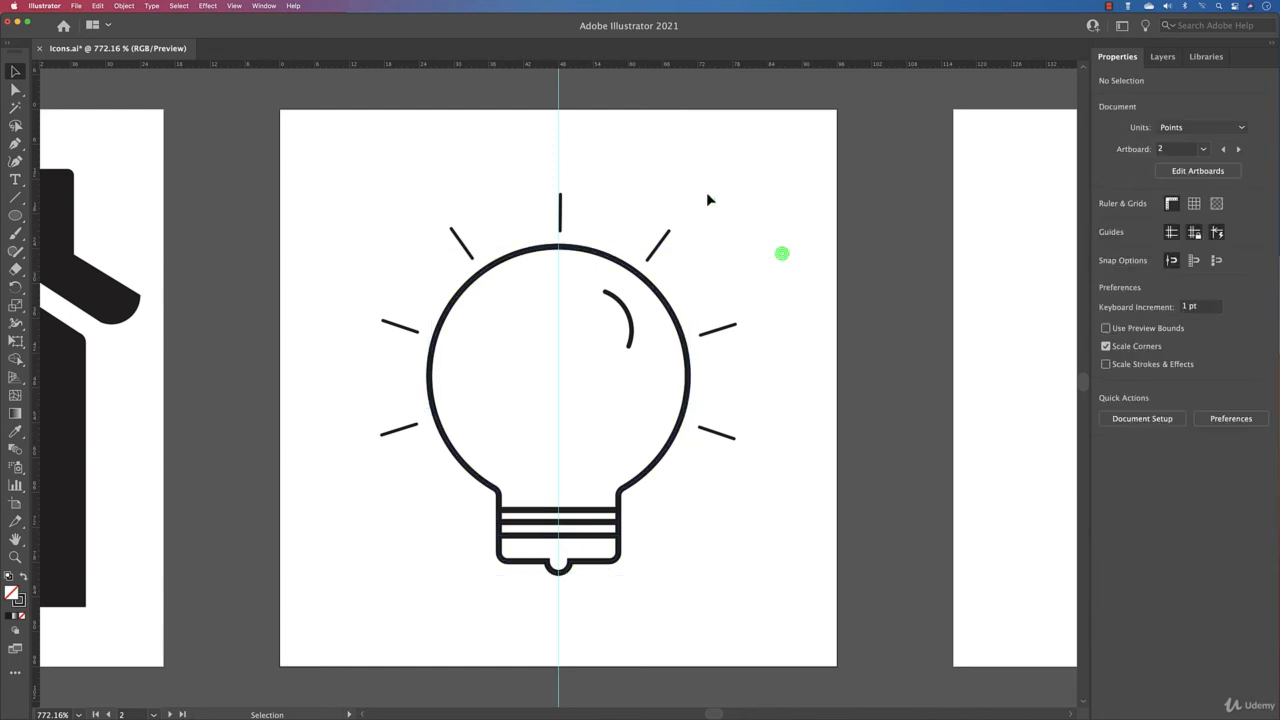
Step: Set the stroke weight of the radial repeat of light rays to 1 pt
{"action": "left_click", "coordinate": [561, 222]}
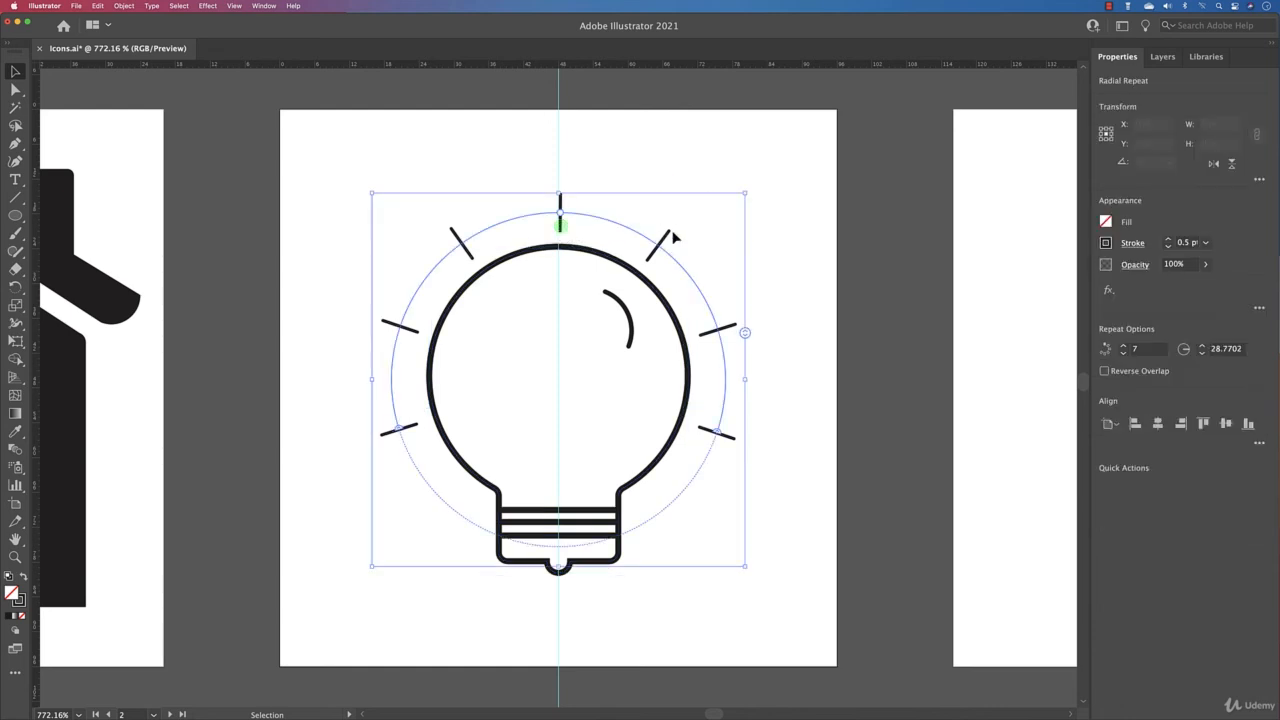
{"action": "left_click", "coordinate": [1168, 240]}
{"action": "left_click", "coordinate": [1168, 240]}
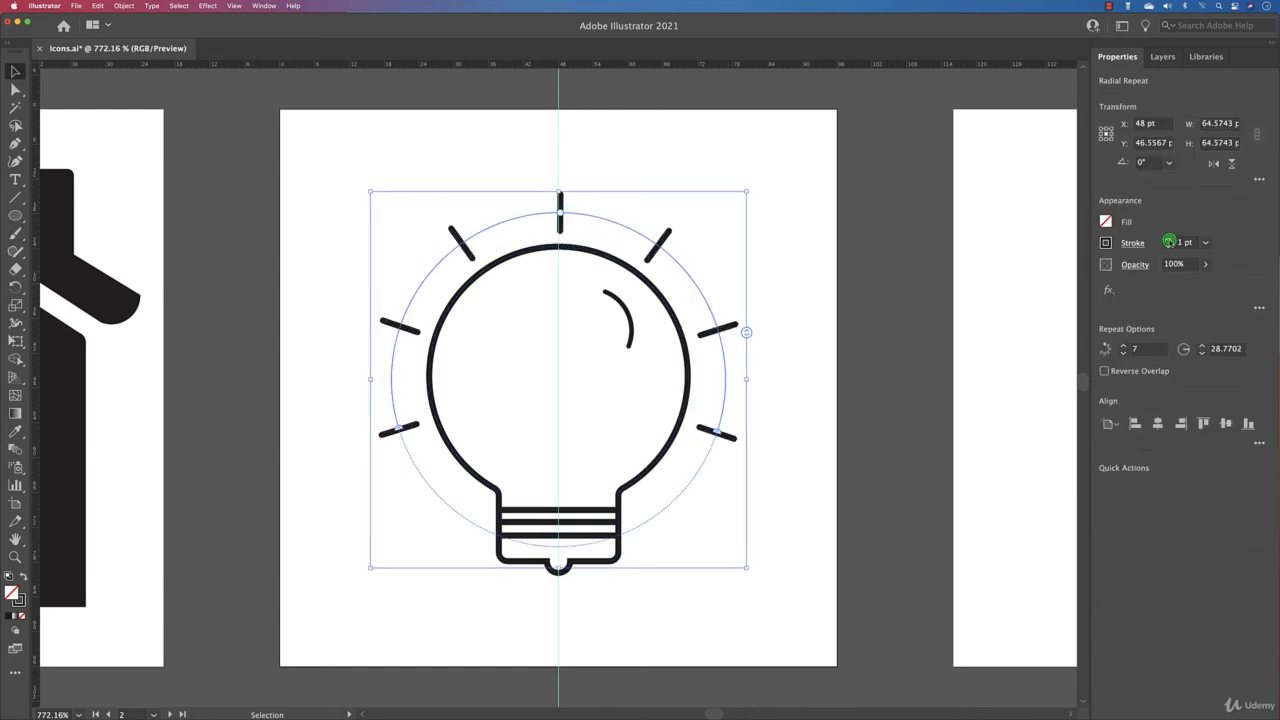
Step: Select the three neck lines and the highlight arc and change their stroke color to white
{"action": "left_click", "coordinate": [778, 242]}
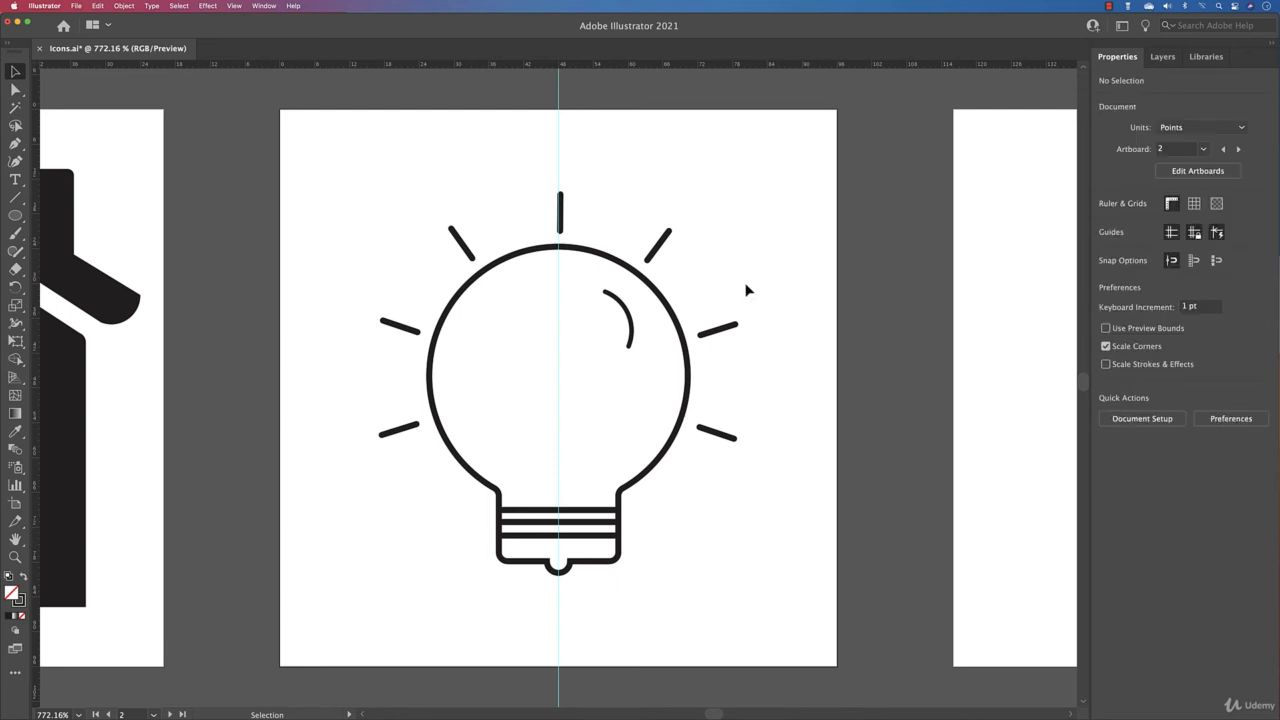
{"action": "left_click", "coordinate": [596, 521]}
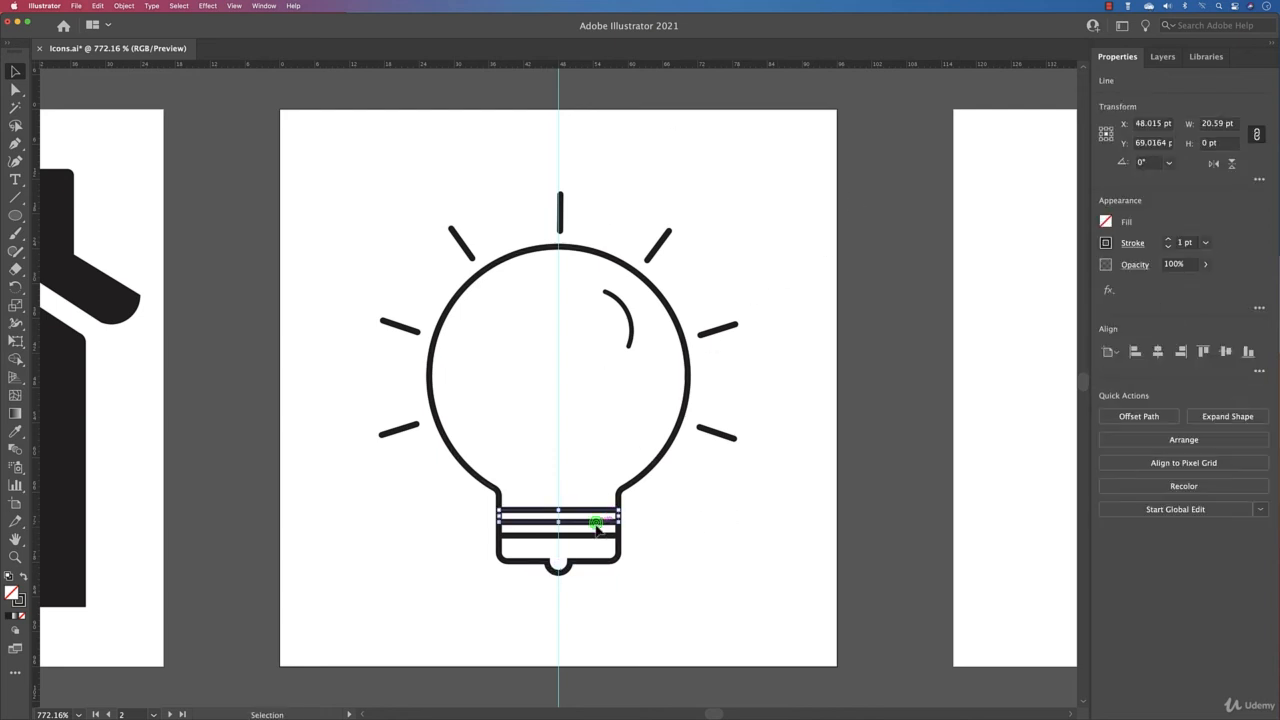
{"action": "left_click", "coordinate": [592, 534], "text": "shift"}
{"action": "left_click", "coordinate": [630, 325], "text": "shift"}
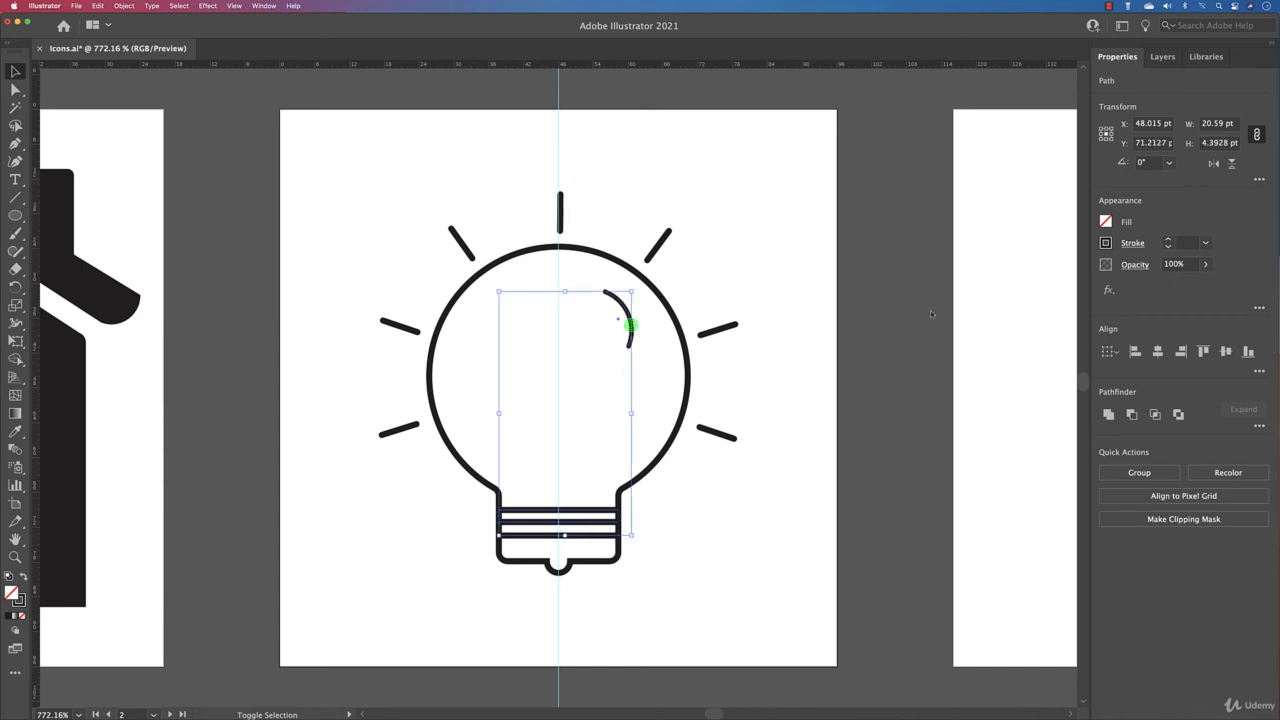
{"action": "left_click", "coordinate": [1105, 243]}
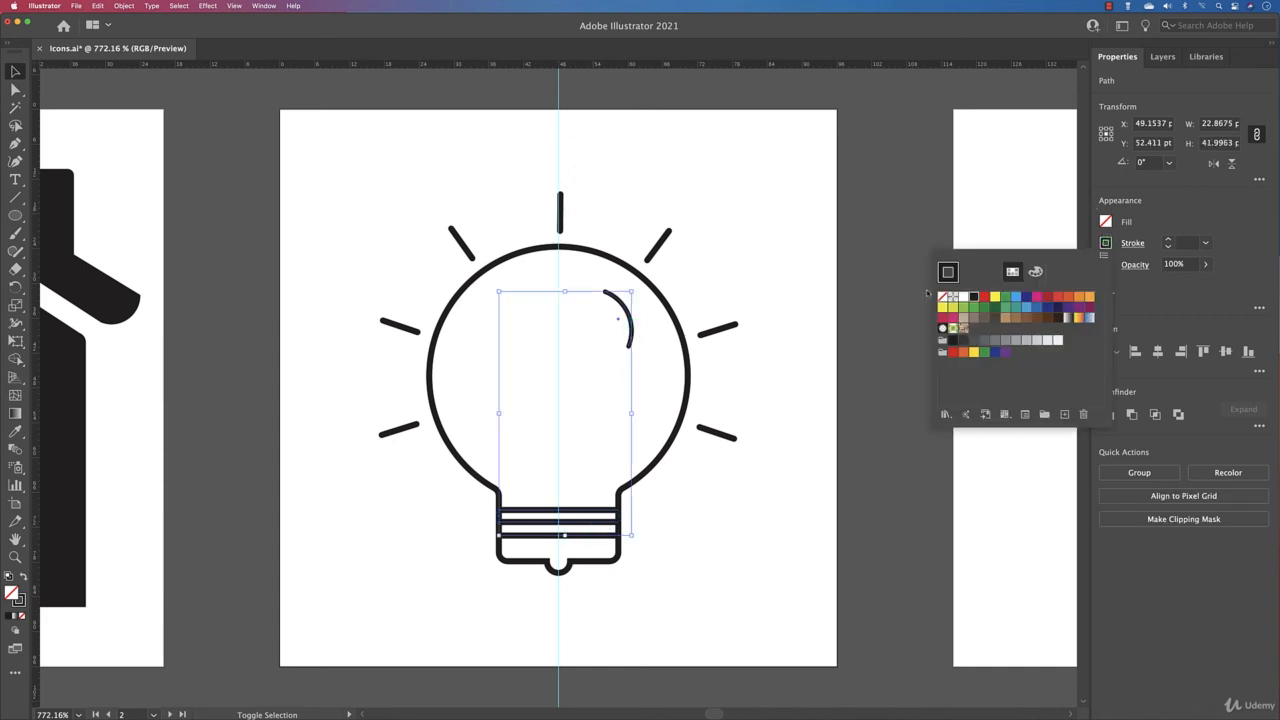
{"action": "left_click", "coordinate": [942, 297]}
{"action": "left_click", "coordinate": [728, 413]}
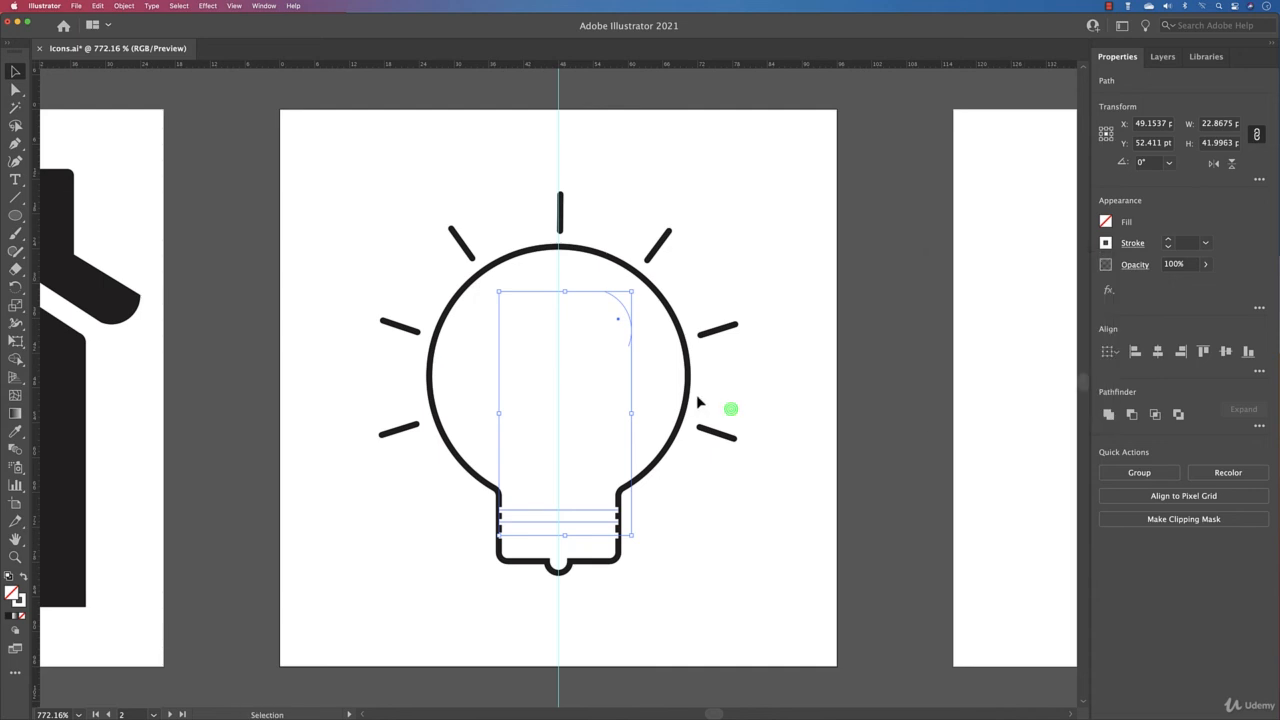
Step: Fill the bulb outline with black to try a solid version of the icon
{"action": "left_click", "coordinate": [688, 388]}
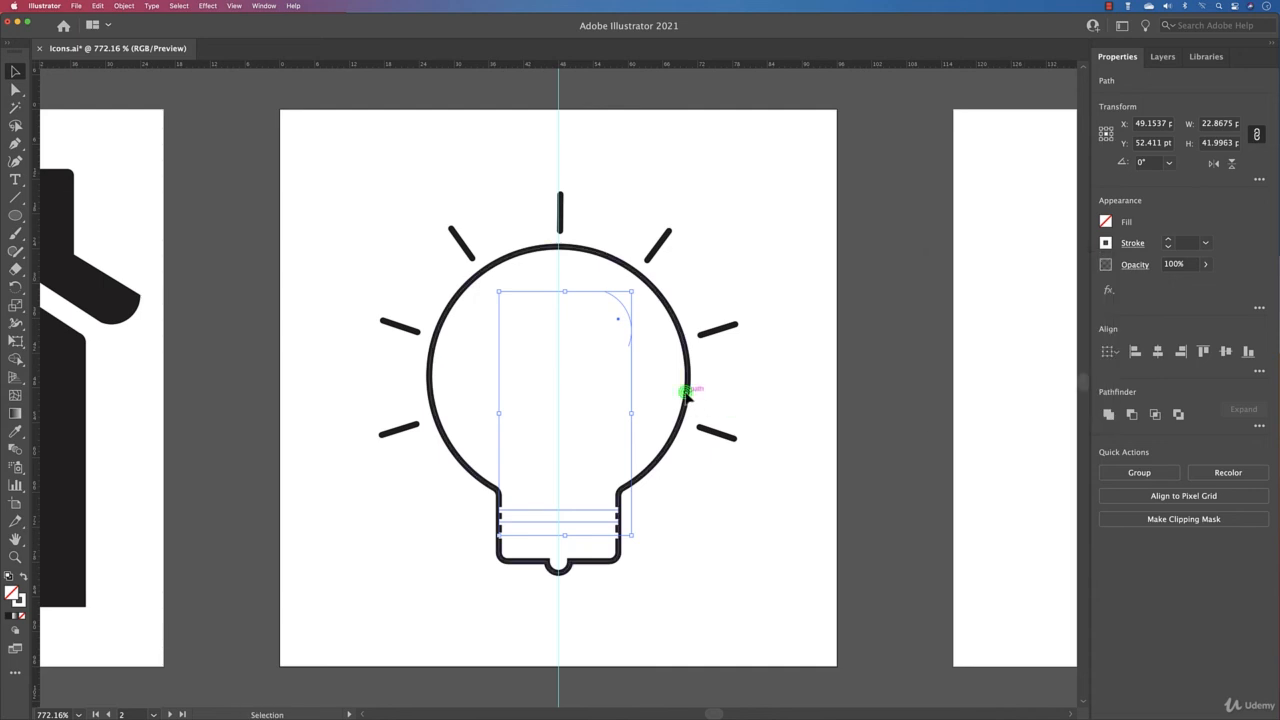
{"action": "left_click", "coordinate": [1105, 221]}
{"action": "left_click", "coordinate": [972, 278]}
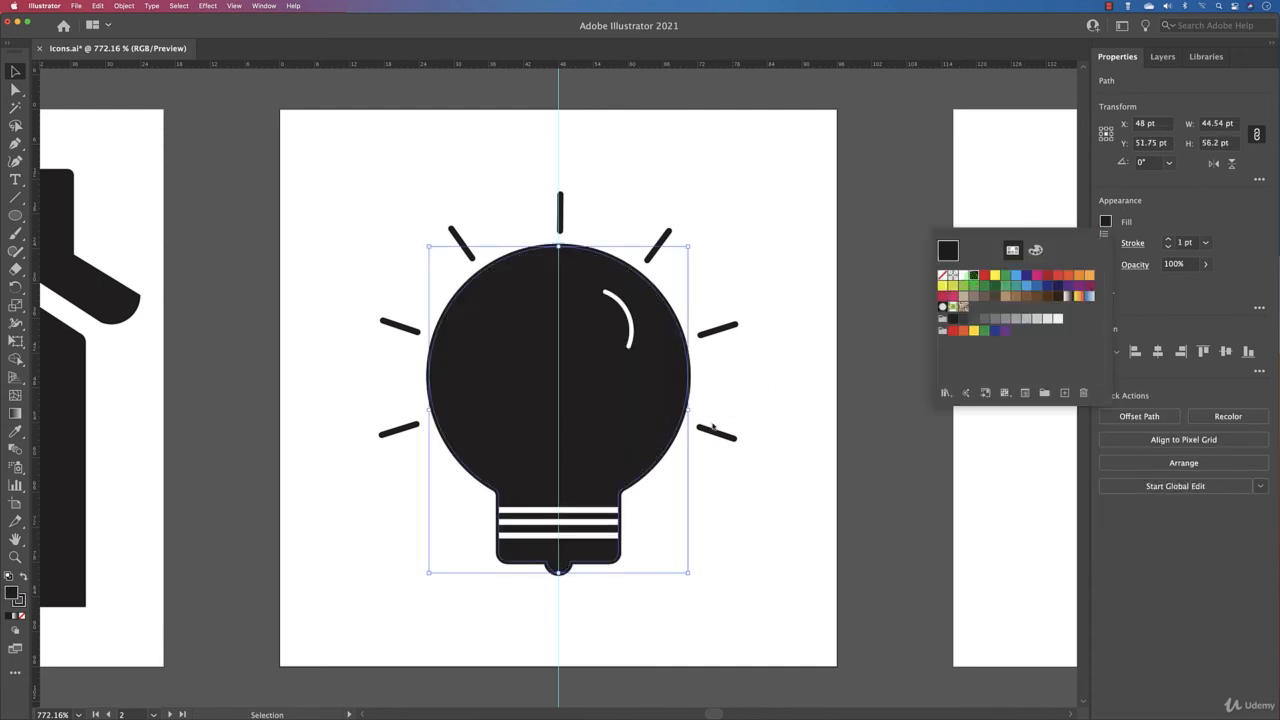
{"action": "left_click", "coordinate": [798, 476]}
{"action": "left_click", "coordinate": [776, 489]}
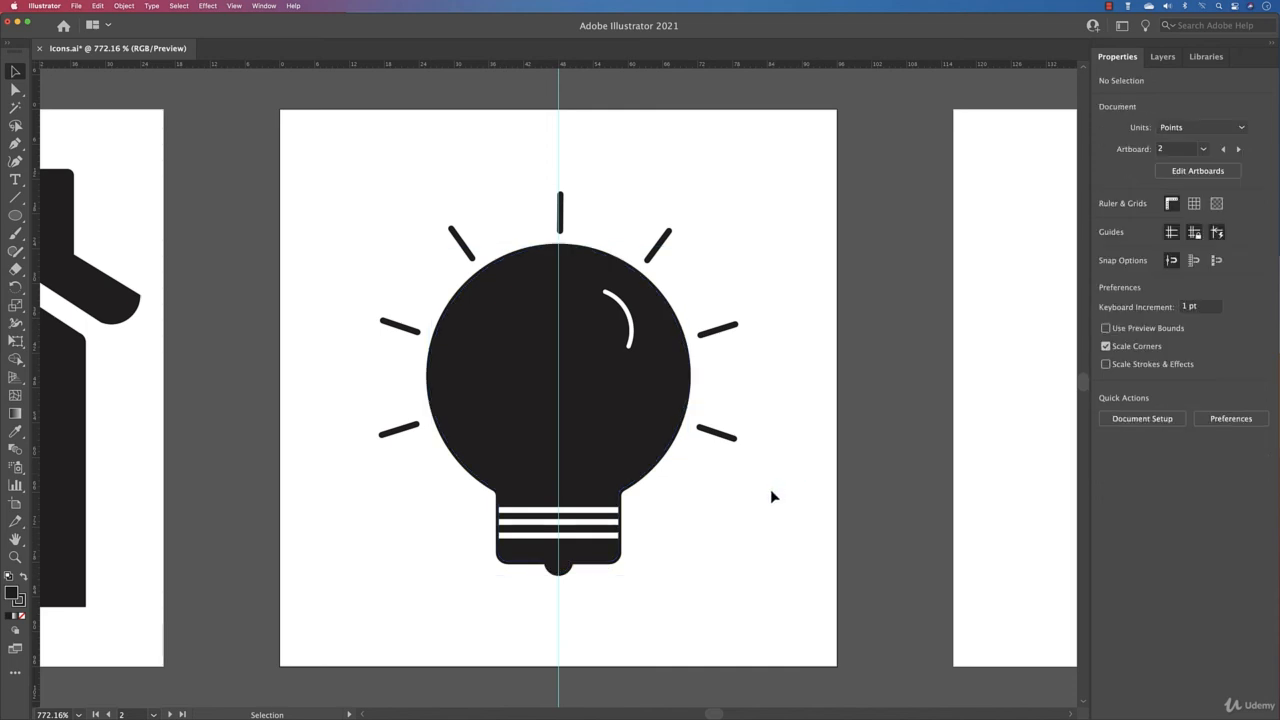
Step: Undo the black bulb fill and the white strokes on the neck lines and highlight arc
{"action": "key", "text": "super+z"}
{"action": "key", "text": "super+z"}
{"action": "key", "text": "super+z"}
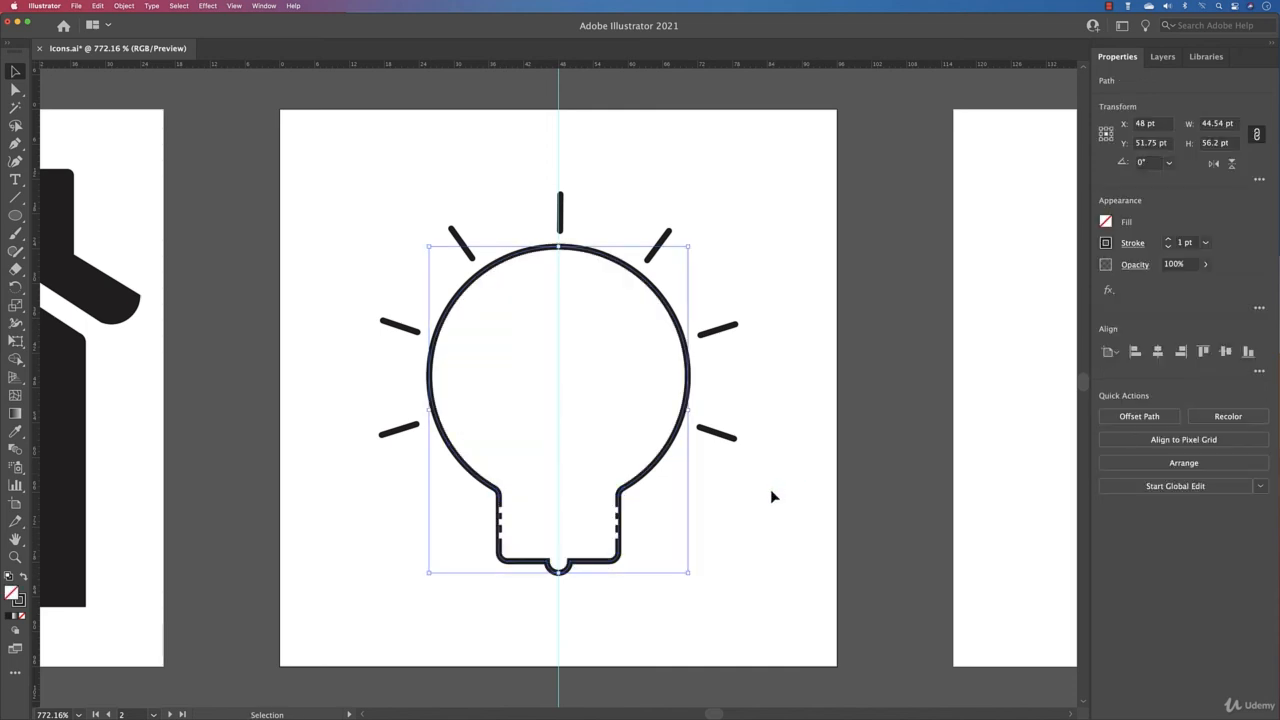
{"action": "key", "text": "super+z"}
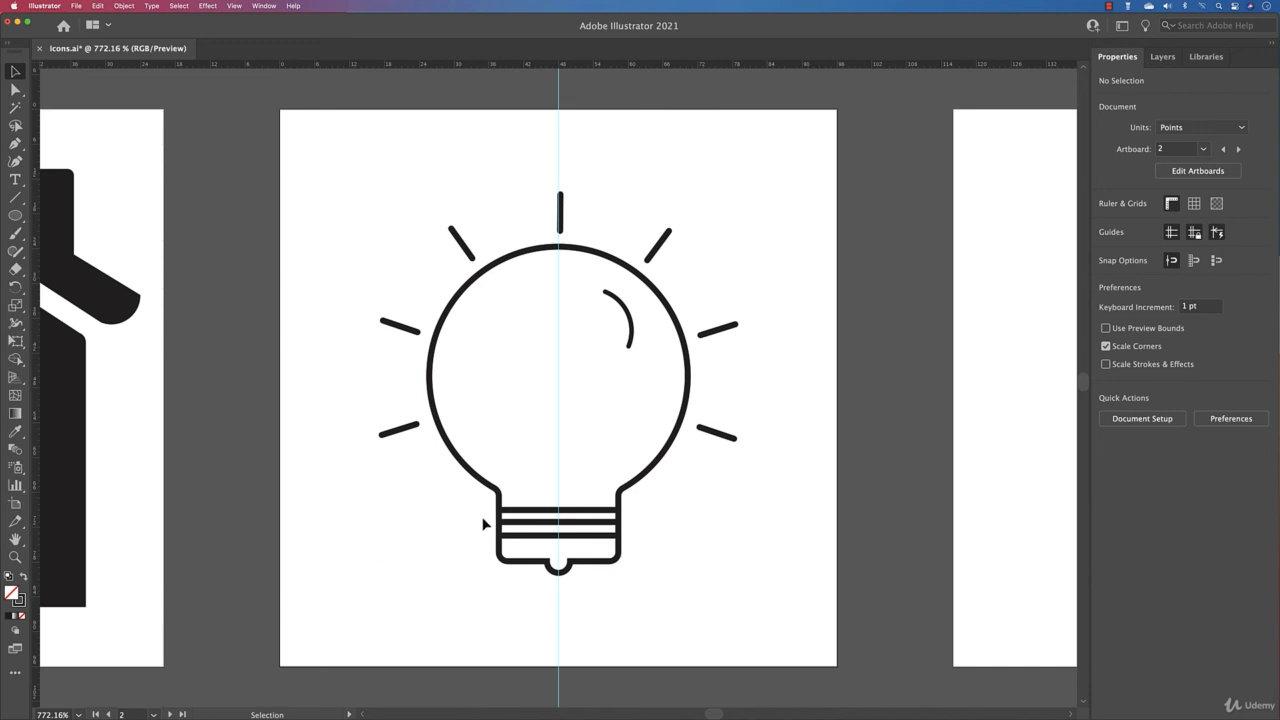
Step: Select the anchor points along the bottom of the bulb's base and move them down about 5 pt to lengthen the neck
{"action": "left_click", "coordinate": [15, 89]}
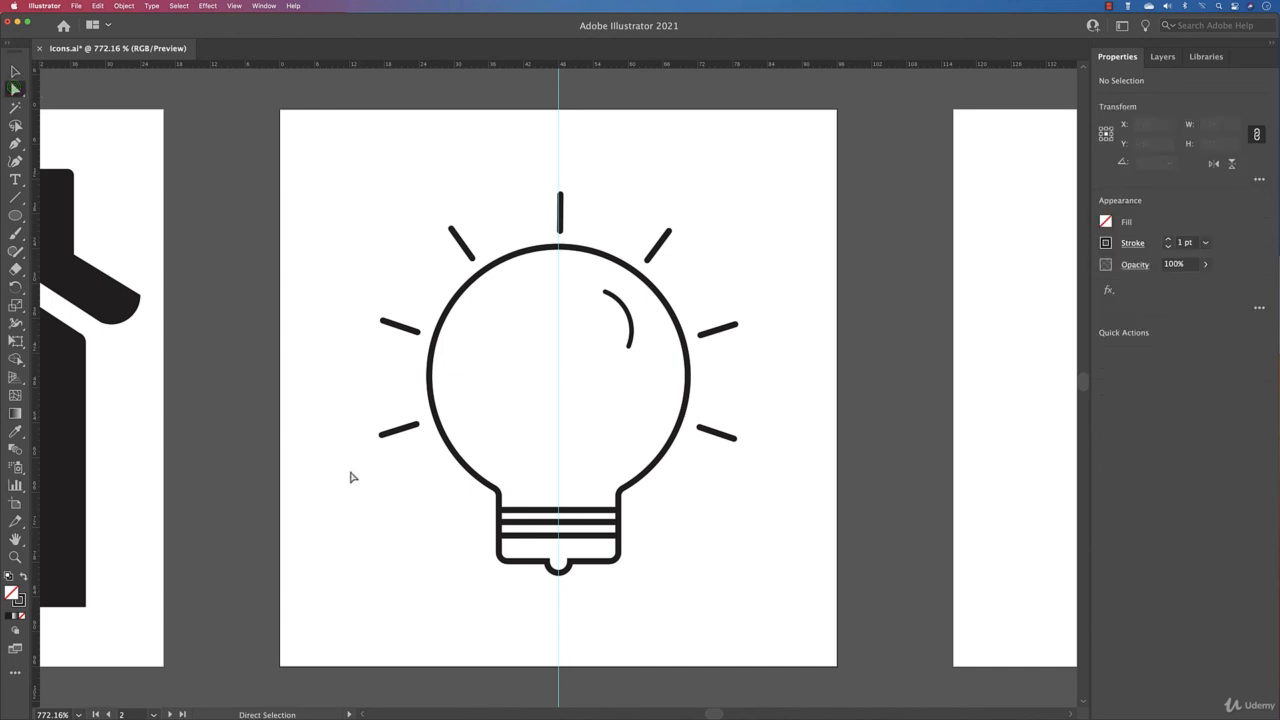
{"action": "left_click_drag", "start_coordinate": [461, 577], "coordinate": [595, 596]}
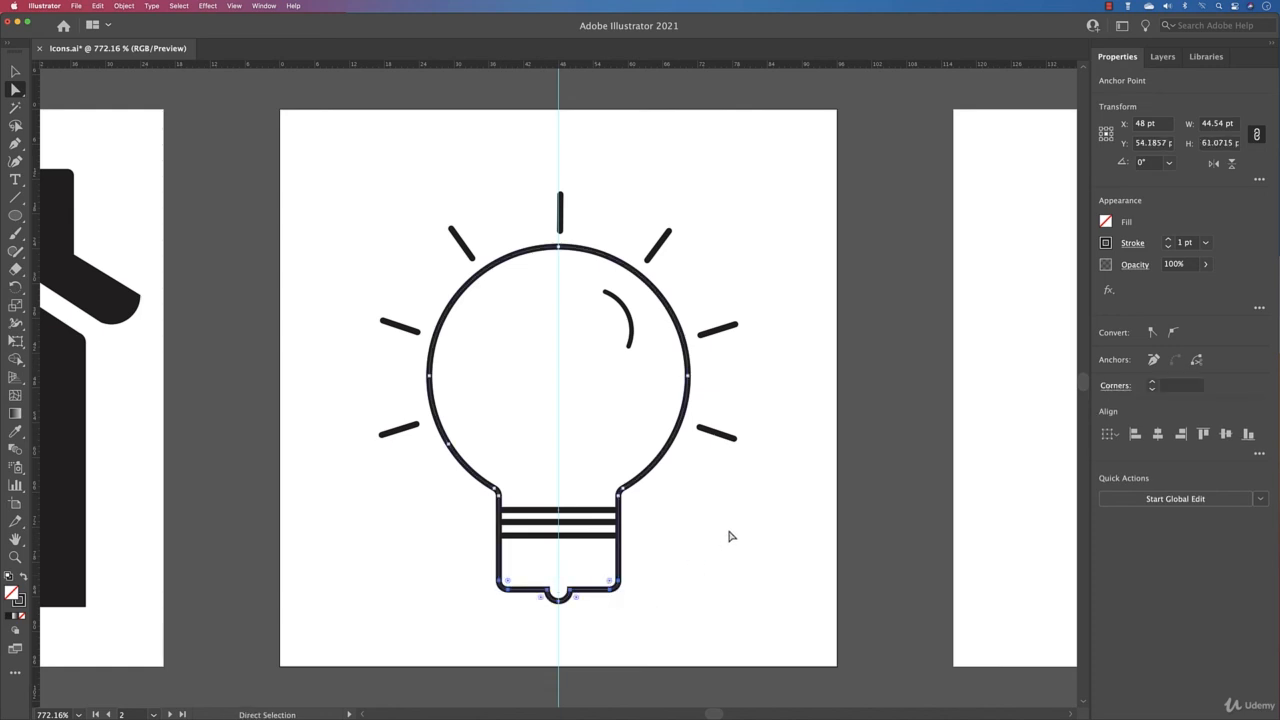
Step: Select the three neck lines without the bulb outline and nudge them down about 1 pt within the neck
{"action": "key", "text": "v"}
{"action": "left_click_drag", "start_coordinate": [668, 504], "coordinate": [577, 544]}
{"action": "left_click", "coordinate": [619, 548], "text": "shift"}
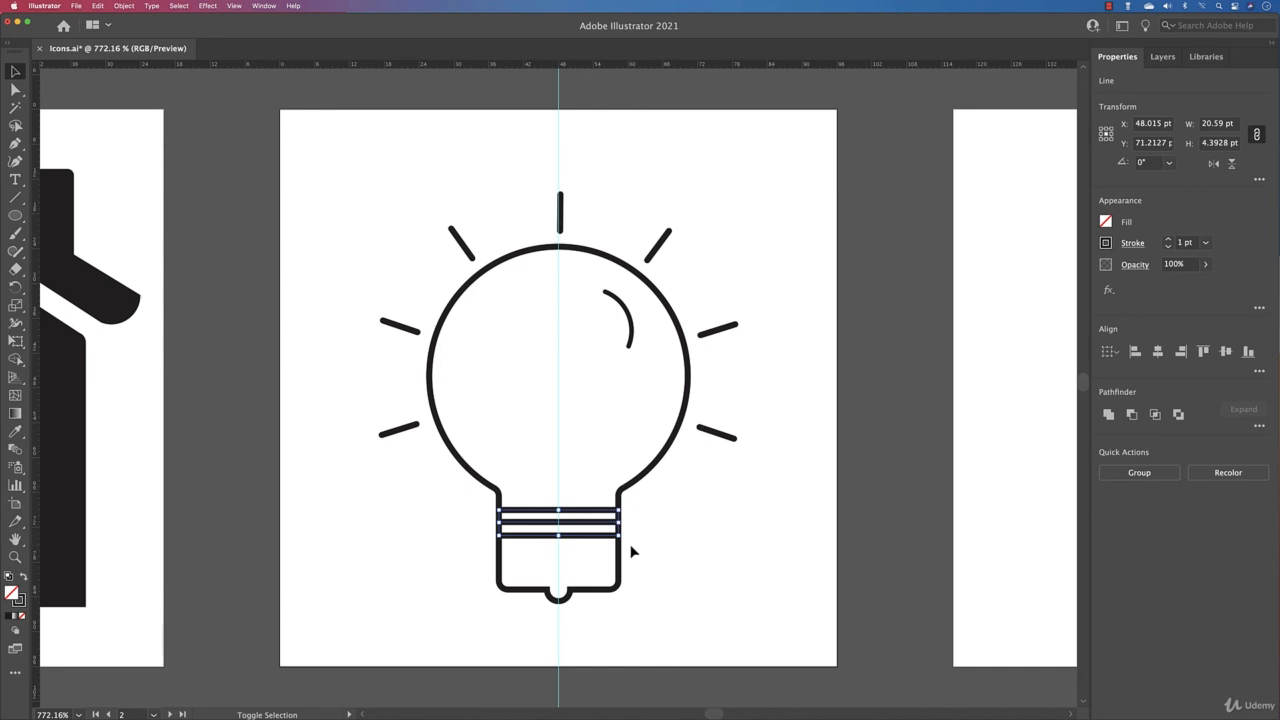
{"action": "key", "text": "Down"}
{"action": "key", "text": "Down"}
{"action": "key", "text": "Down"}
{"action": "key", "text": "Down"}
{"action": "key", "text": "Down"}
{"action": "key", "text": "Down"}
{"action": "key", "text": "Down"}
{"action": "key", "text": "Up"}
{"action": "key", "text": "Up"}
{"action": "key", "text": "Up"}
{"action": "key", "text": "Up"}
{"action": "key", "text": "Up"}
{"action": "key", "text": "Up"}
{"action": "key", "text": "Up"}
{"action": "key", "text": "Up"}
{"action": "left_click", "coordinate": [737, 509]}
Step: Rotate the highlight arc counterclockwise by about 20° and set its stroke weight to 1 pt
{"action": "left_click", "coordinate": [632, 345]}
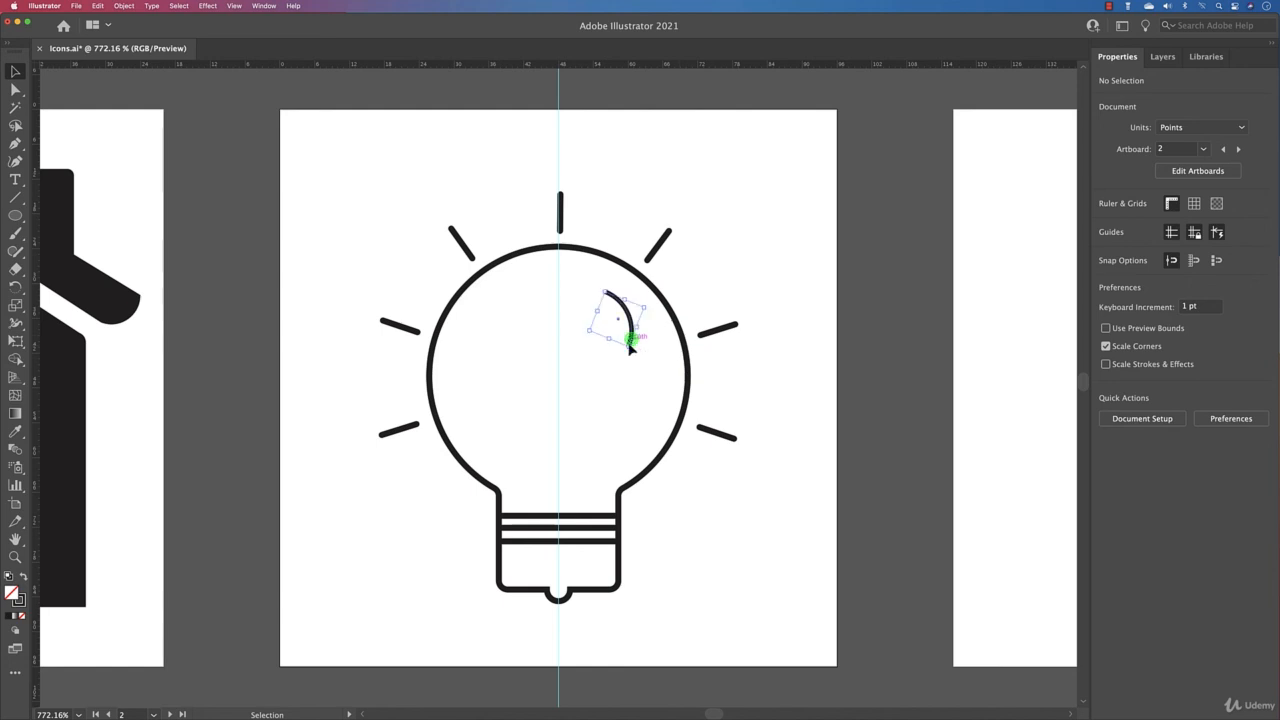
{"action": "left_click_drag", "start_coordinate": [634, 349], "coordinate": [644, 348]}
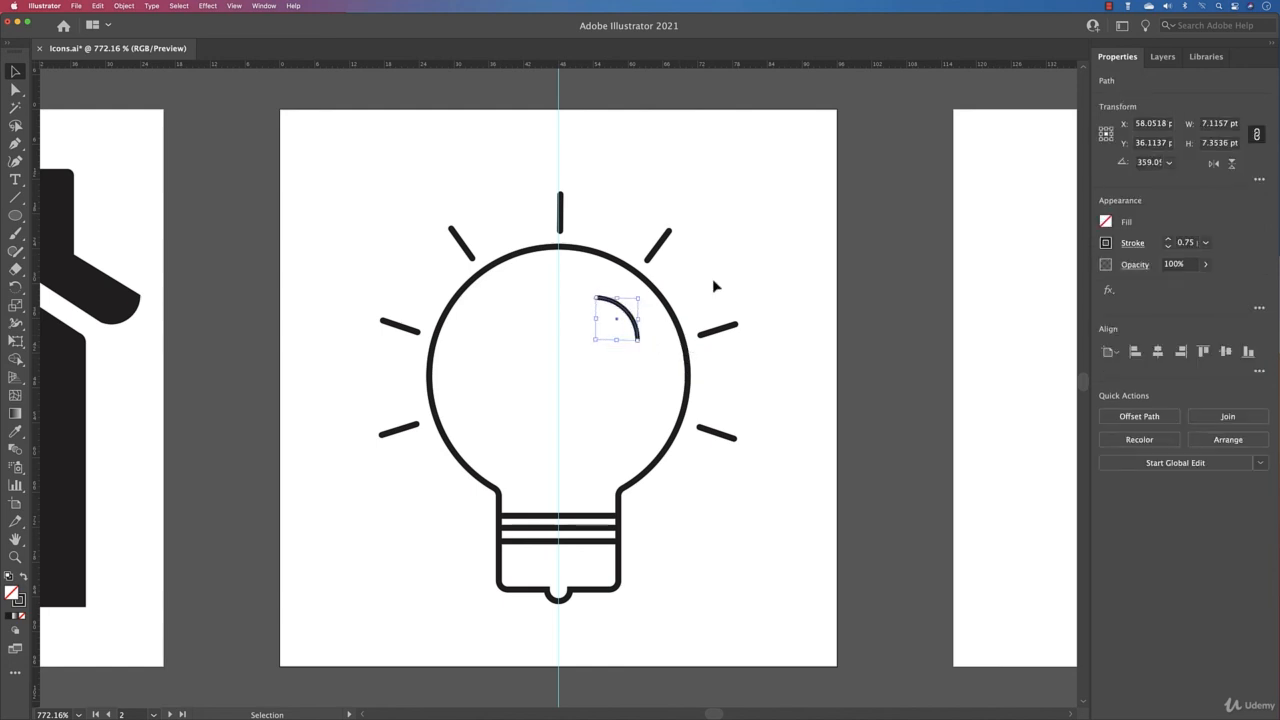
{"action": "left_click", "coordinate": [1168, 239]}
{"action": "left_click", "coordinate": [1168, 239]}
{"action": "left_click", "coordinate": [1168, 239]}
{"action": "left_click", "coordinate": [1168, 239]}
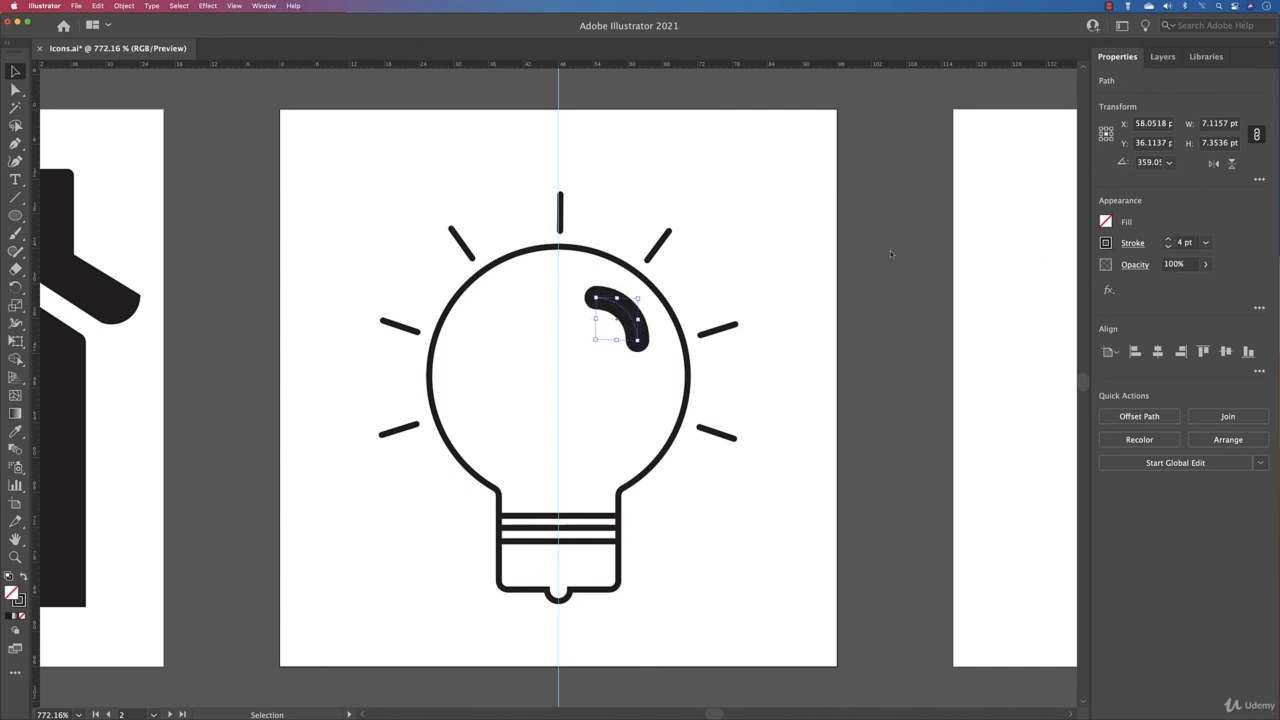
{"action": "left_click", "coordinate": [1168, 246]}
{"action": "left_click", "coordinate": [1168, 246]}
{"action": "left_click", "coordinate": [1168, 246]}
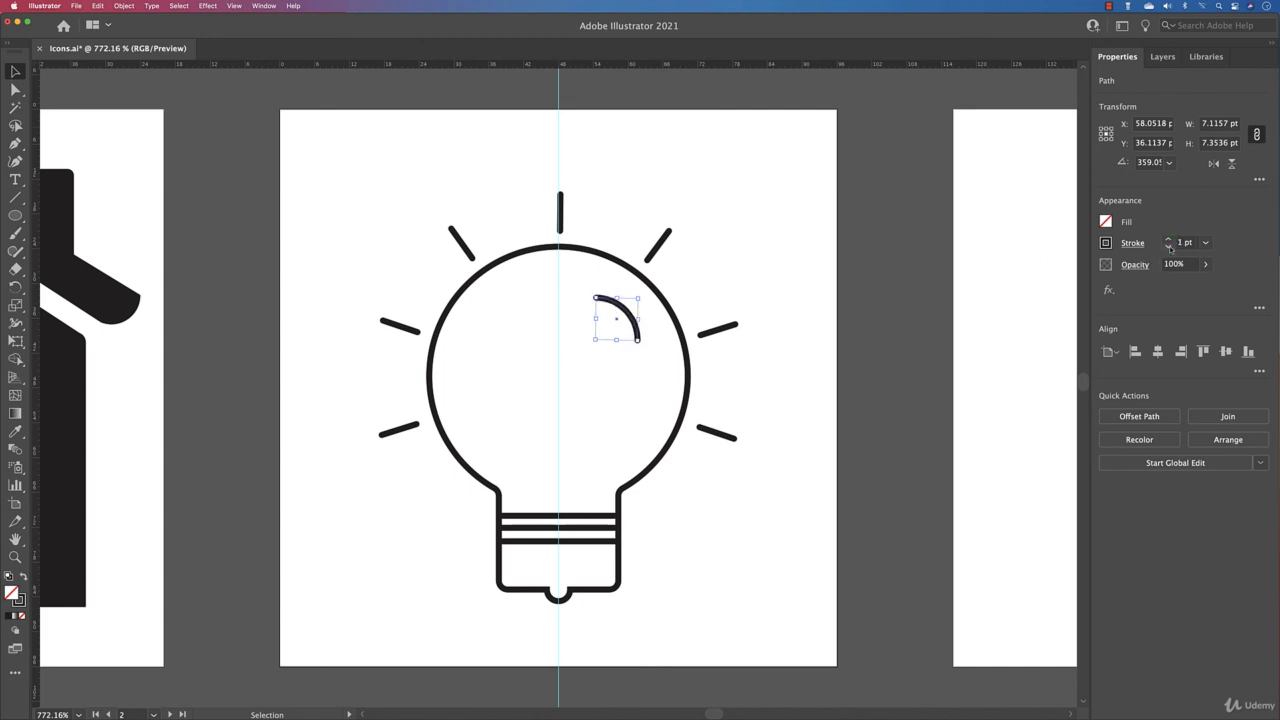
{"action": "left_click", "coordinate": [812, 245]}
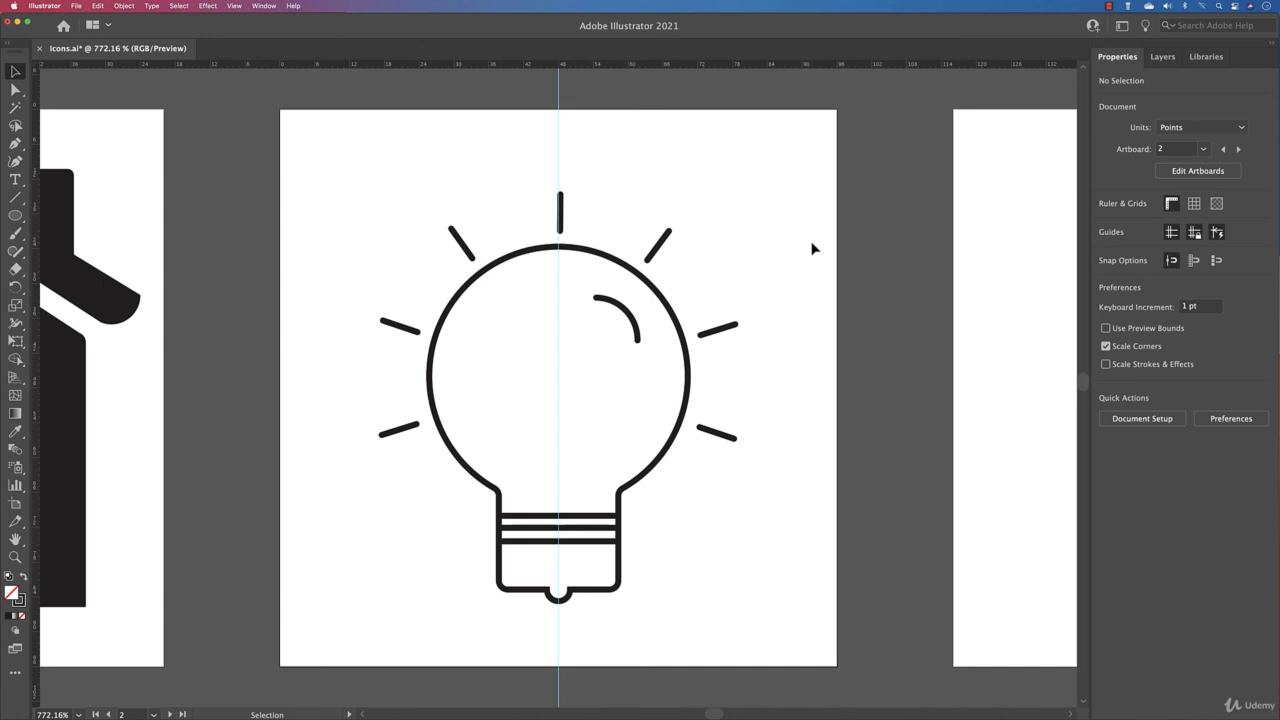